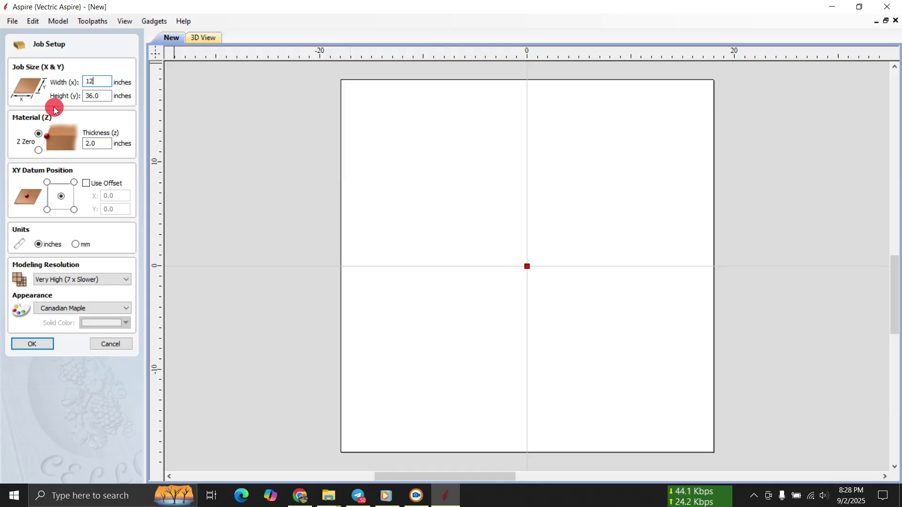
# Set the job height to 18 inches and the material thickness to 1 inch, and accept the job setup.
pyautogui.click(103, 96)
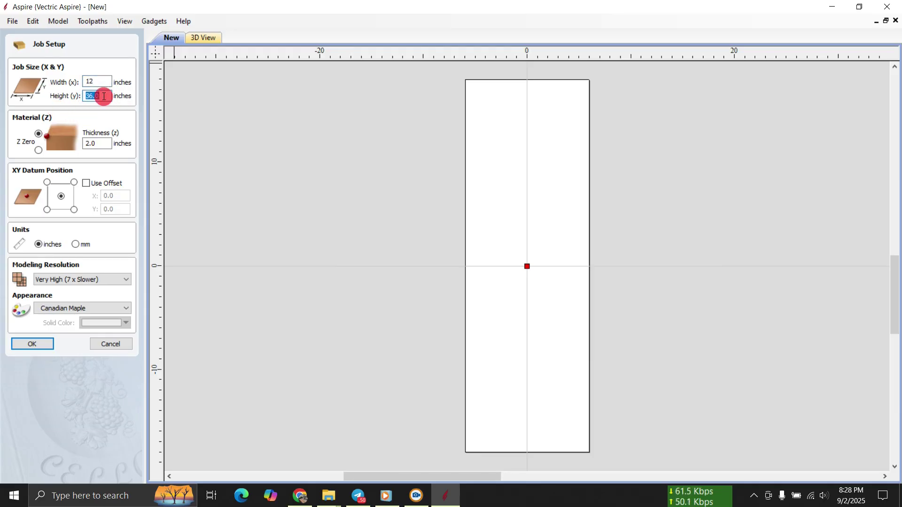
pyautogui.write('18')
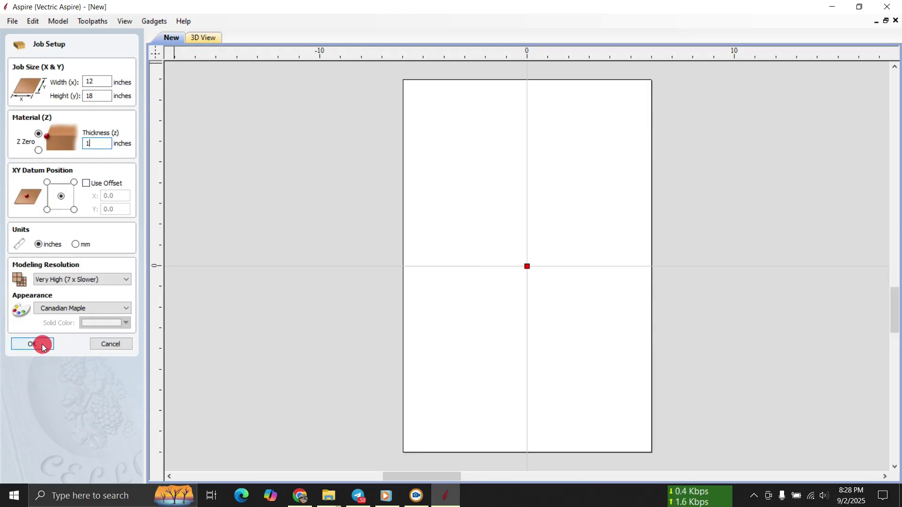
pyautogui.click(539, 295)
pyautogui.press('Return')
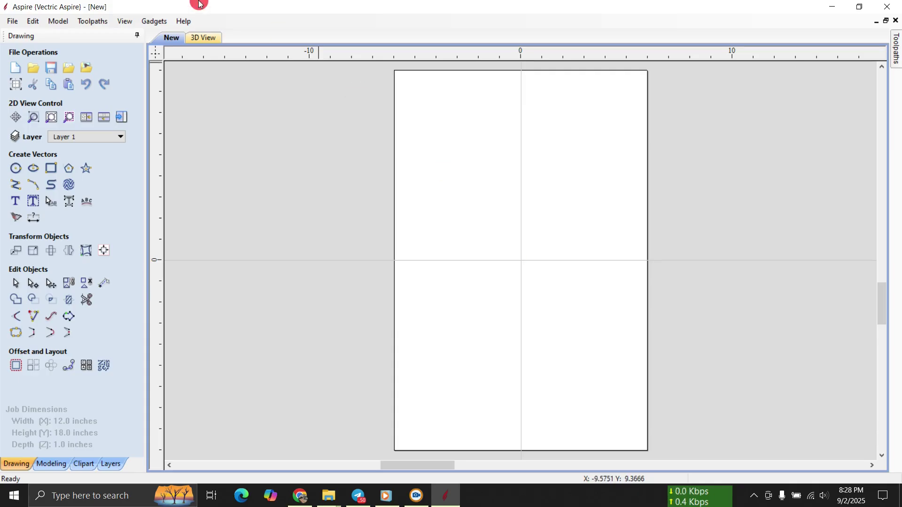
# Import the 3D model "12x18 frame.stl" from the Tiger folder.
pyautogui.click(58, 22)
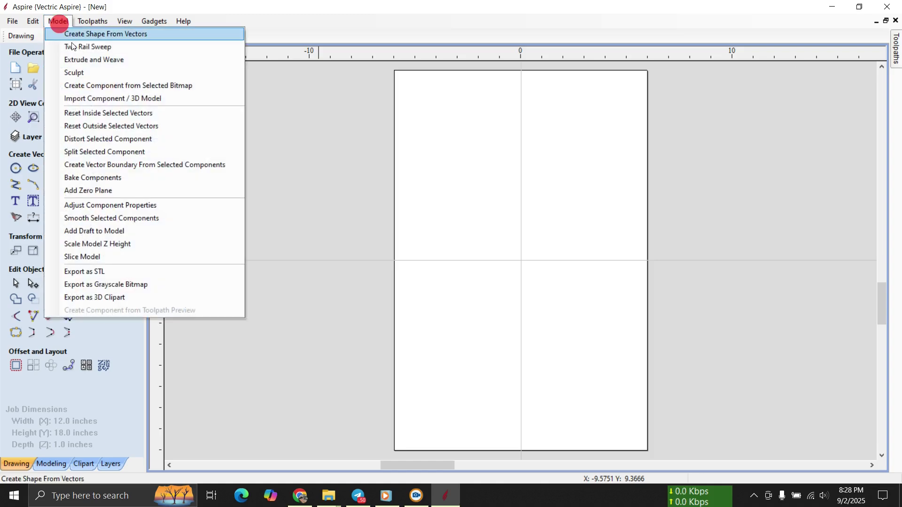
pyautogui.click(98, 112)
pyautogui.hotkey('ctrl', 'o')
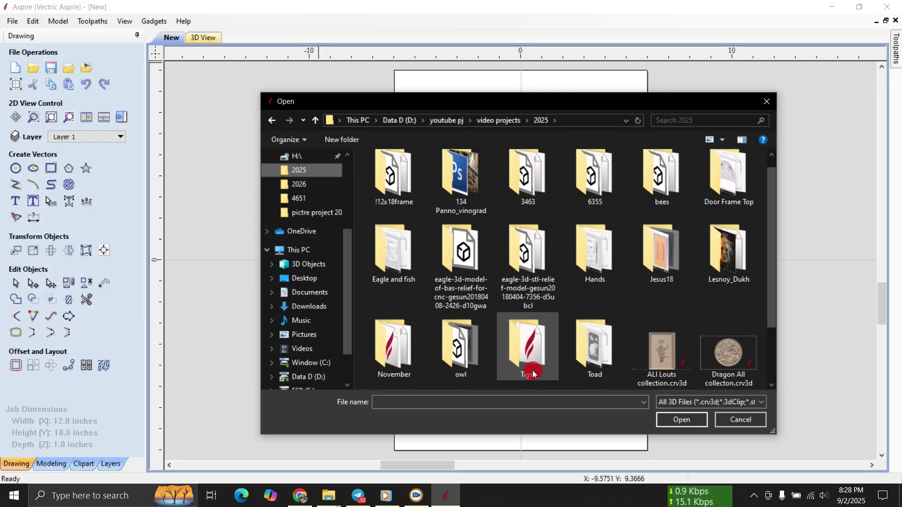
pyautogui.doubleClick(532, 370)
pyautogui.doubleClick(387, 174)
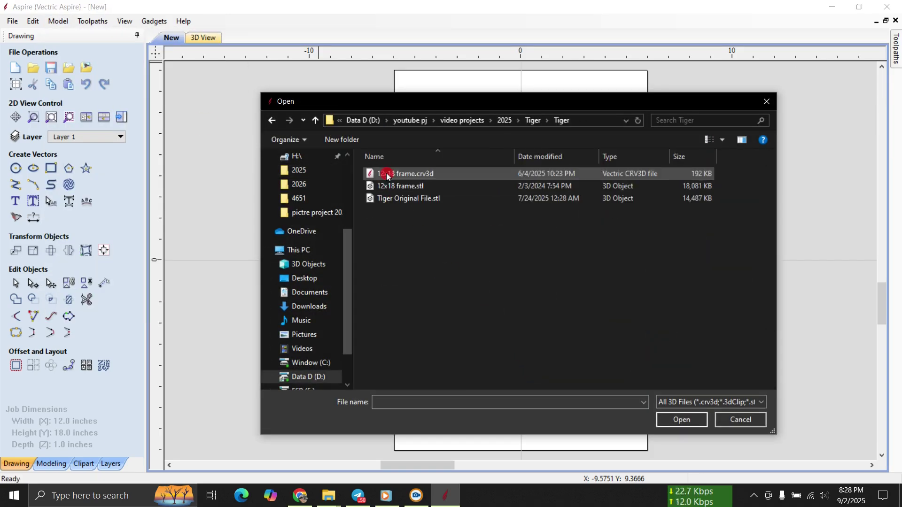
pyautogui.click(402, 187)
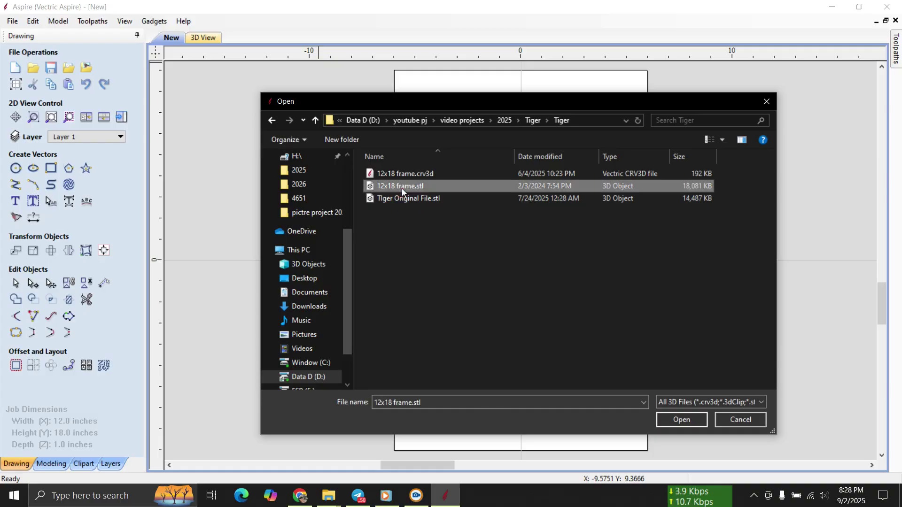
pyautogui.click(684, 419)
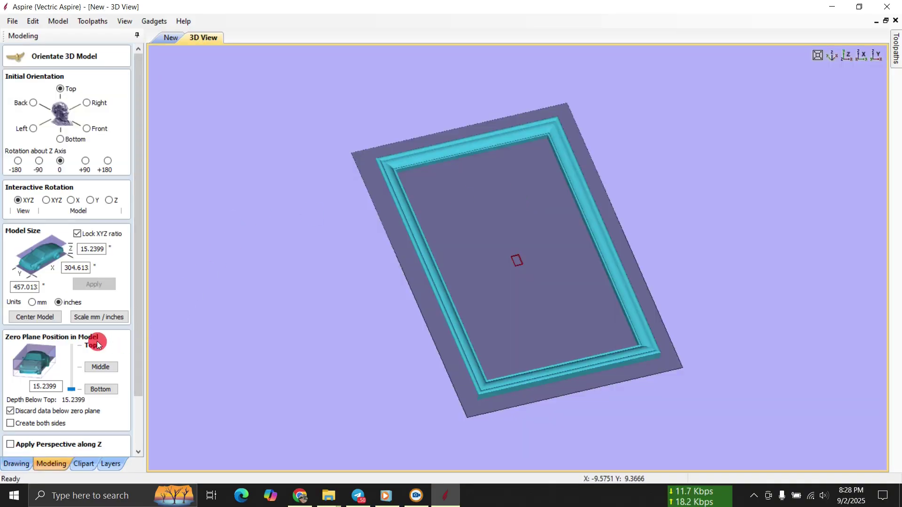
# Scale the imported frame to an X size of 12 inches with the XYZ ratio locked, and accept its orientation.
pyautogui.click(73, 267)
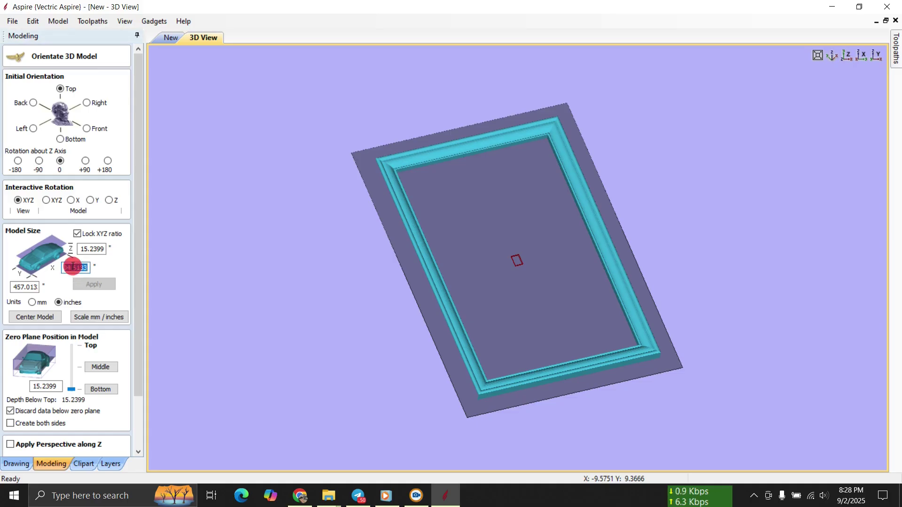
pyautogui.write('12')
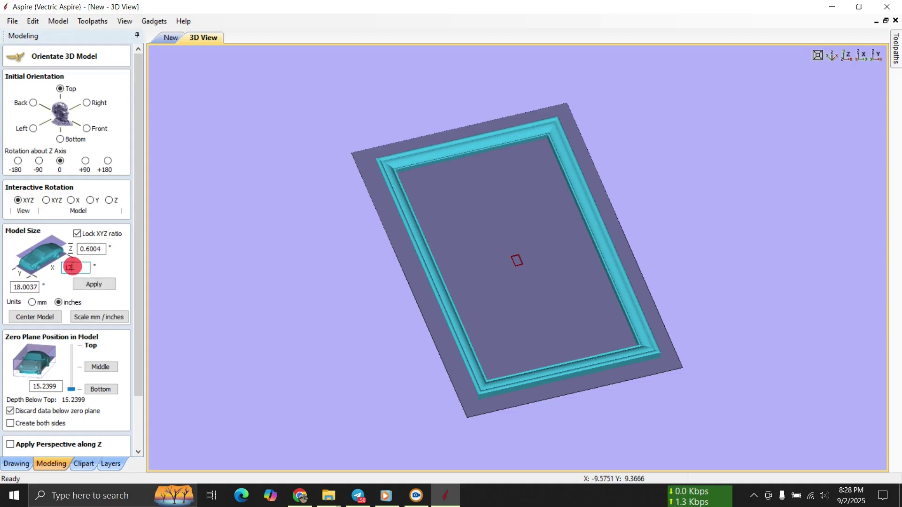
pyautogui.click(104, 286)
pyautogui.scroll(-3, 138, 331)
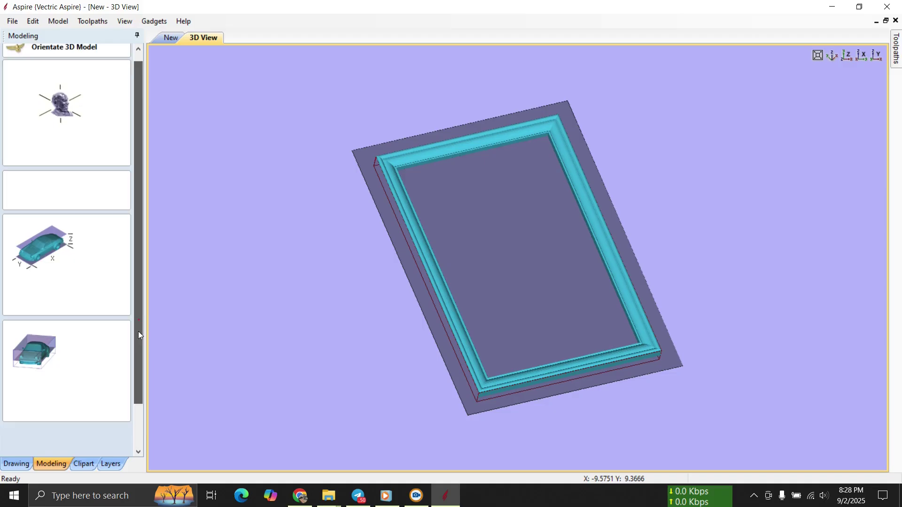
pyautogui.click(25, 444)
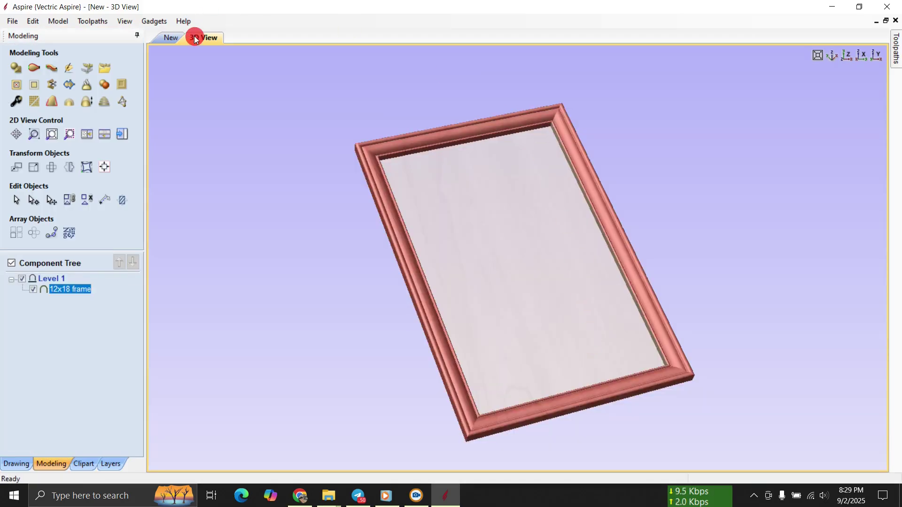
# Stretch the frame component horizontally in the 2D view to about 12.11 inches wide, closing the gap at the material's side edge.
pyautogui.moveTo(195, 38); pyautogui.dragTo(214, 51)
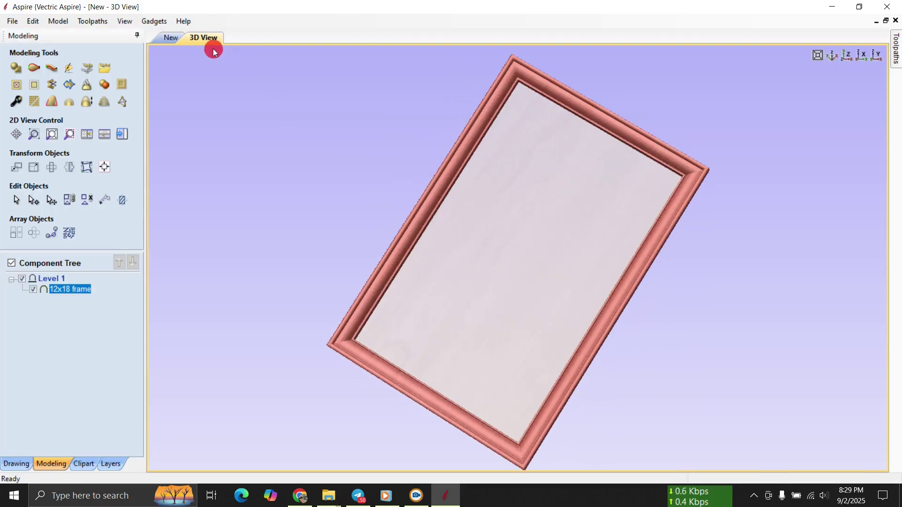
pyautogui.click(169, 36)
pyautogui.scroll(5, 511, 137)
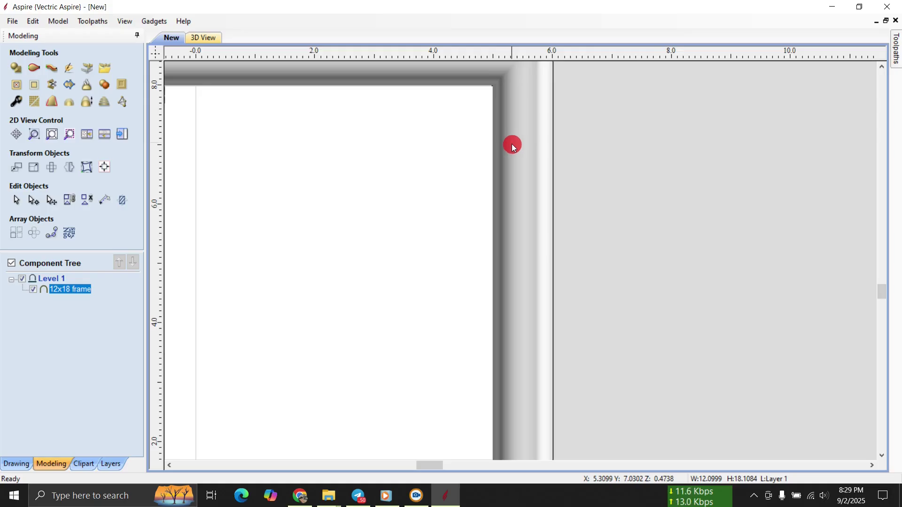
pyautogui.scroll(-6, 514, 149)
pyautogui.scroll(12, 517, 228)
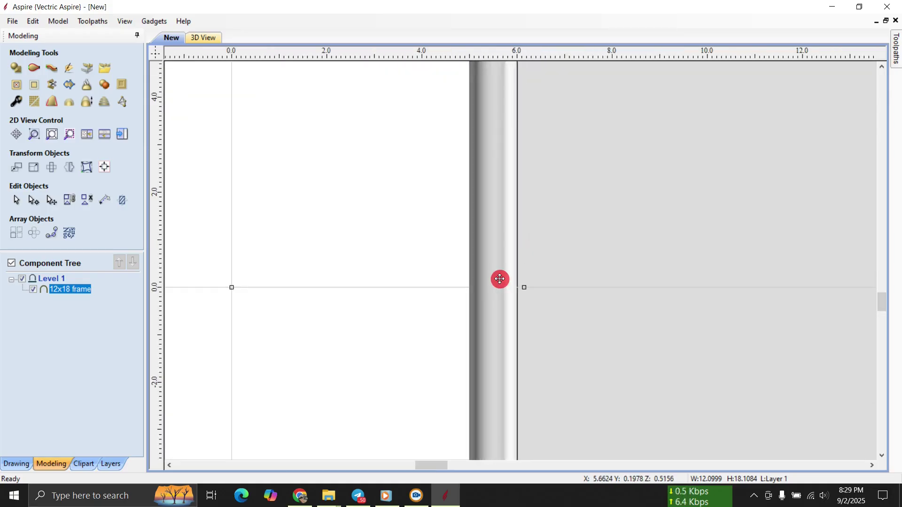
pyautogui.scroll(8, 547, 281)
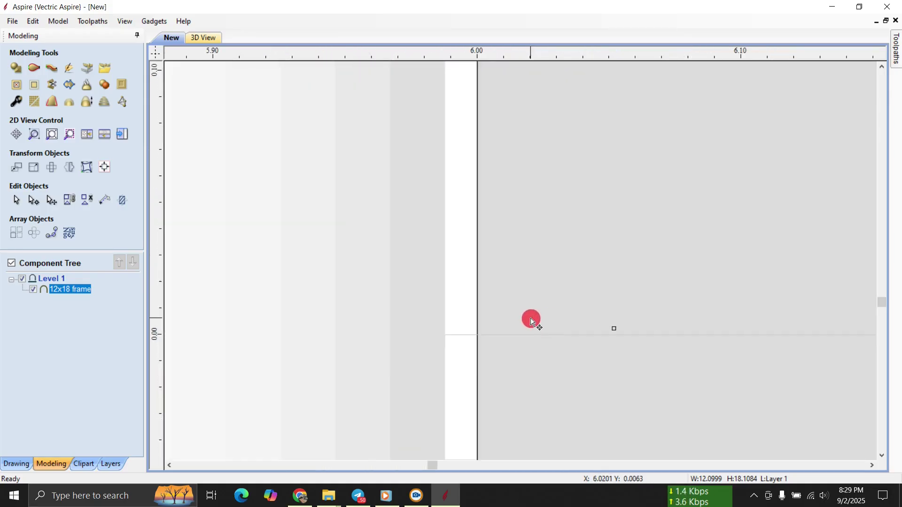
pyautogui.moveTo(616, 330); pyautogui.dragTo(649, 330)
pyautogui.click(588, 330)
pyautogui.scroll(-10, 588, 330)
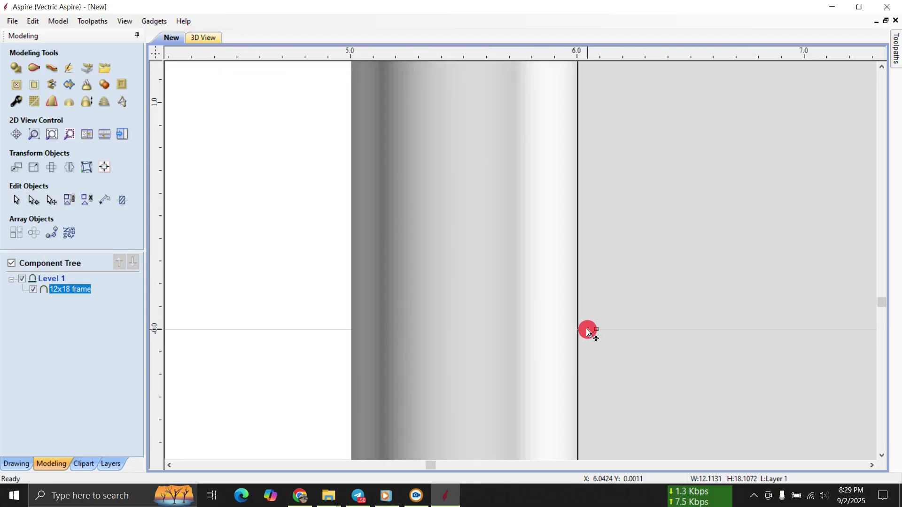
# Stretch the frame component vertically to about 18.13 inches high, closing the gap at the material's upper edge.
pyautogui.scroll(3, 490, 234)
pyautogui.scroll(12, 513, 209)
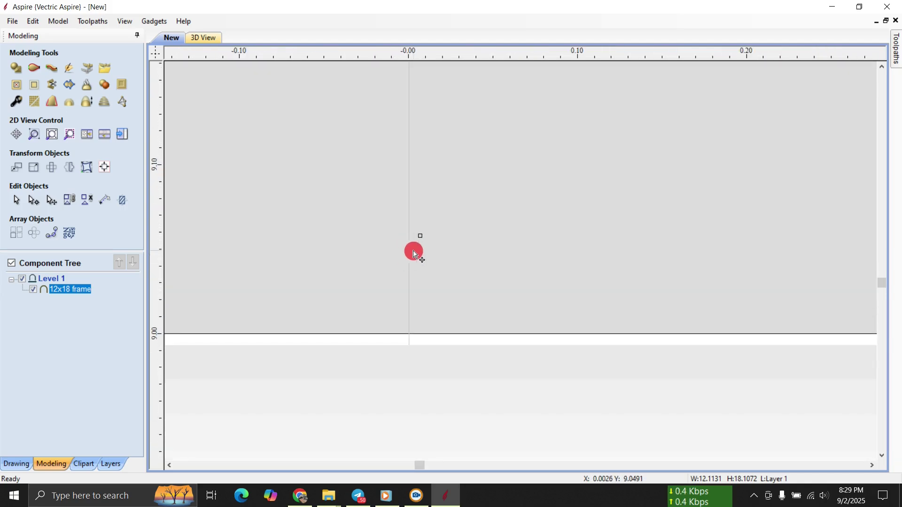
pyautogui.scroll(2, 421, 245)
pyautogui.click(435, 179)
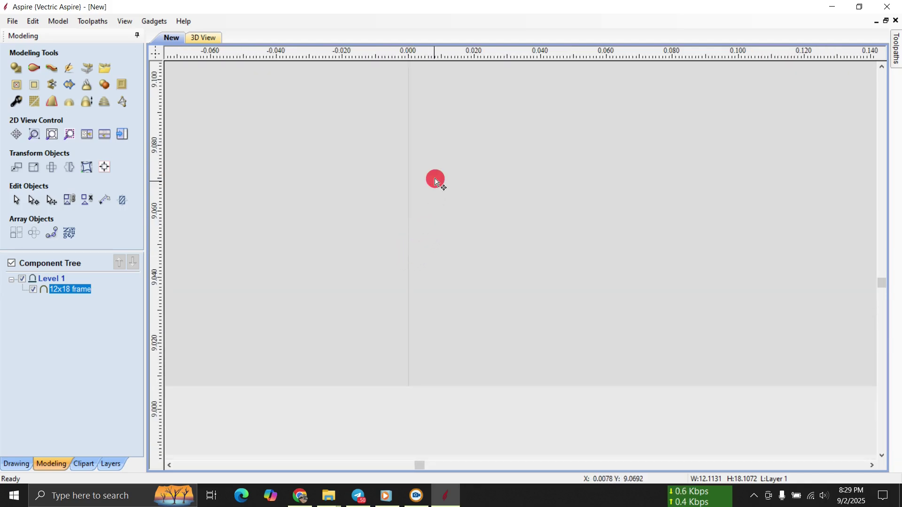
pyautogui.scroll(-12, 436, 178)
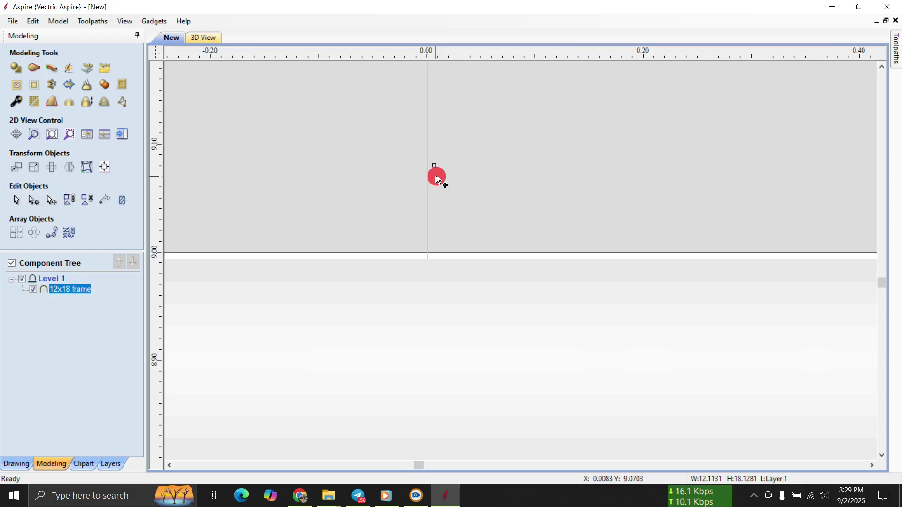
pyautogui.scroll(4, 437, 164)
pyautogui.scroll(8, 413, 234)
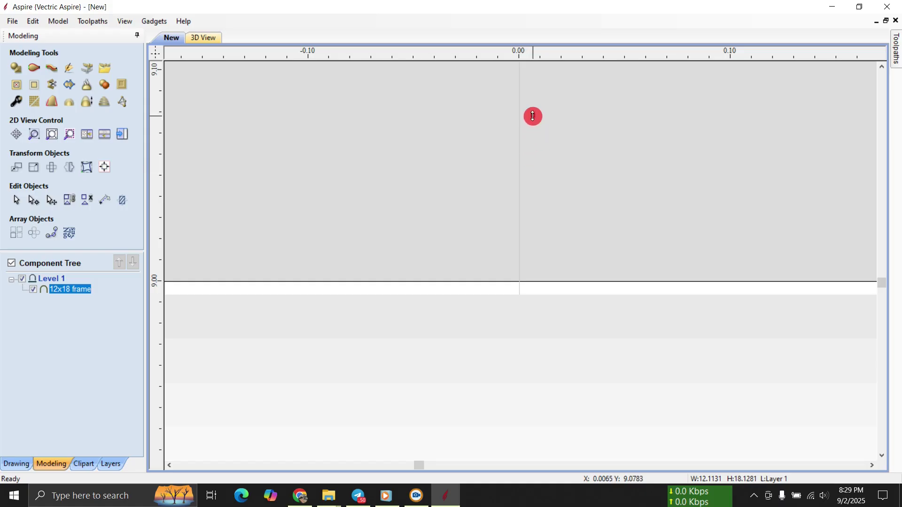
pyautogui.moveTo(533, 116)
pyautogui.mouseDown()
pyautogui.moveTo(534, 73)
pyautogui.moveTo(534, 94)
pyautogui.moveTo(493, 125)
pyautogui.moveTo(540, 97)
pyautogui.moveTo(537, 119)
pyautogui.mouseUp()
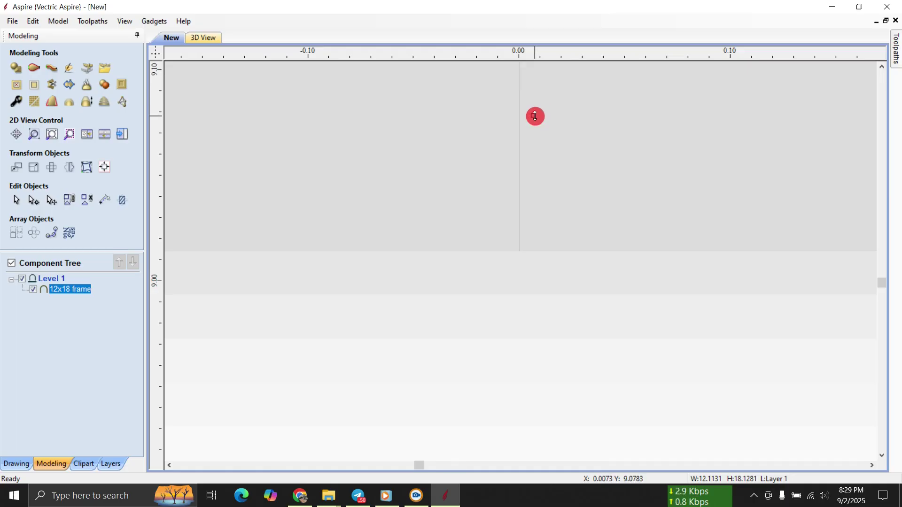
pyautogui.scroll(-6, 453, 197)
pyautogui.scroll(3, 465, 314)
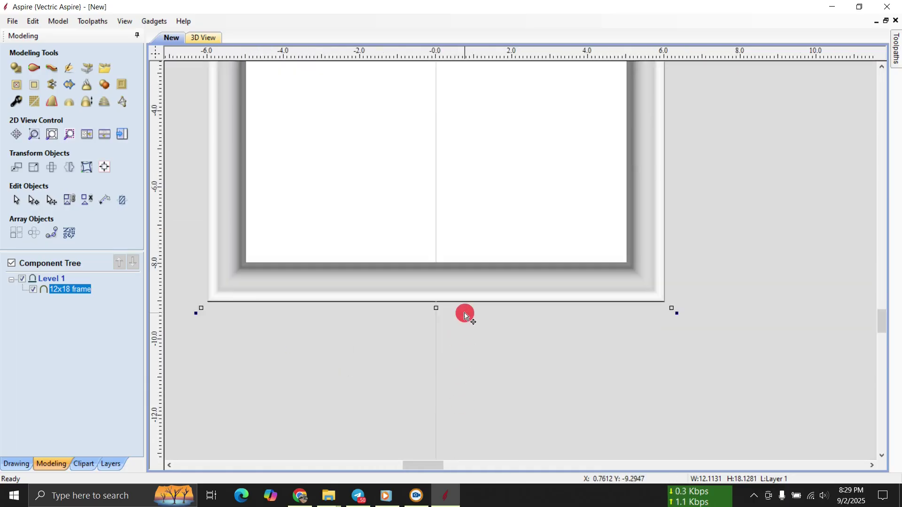
pyautogui.scroll(2, 344, 253)
pyautogui.scroll(-5, 376, 387)
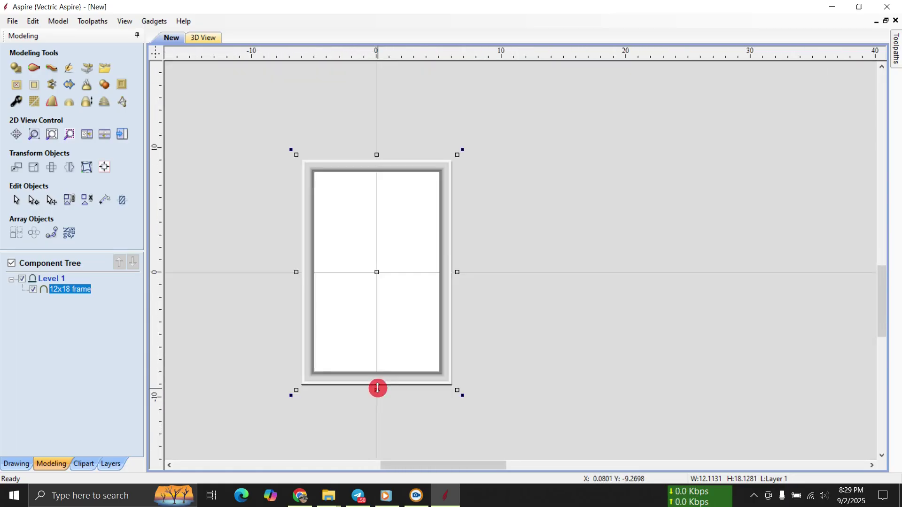
# Draw a square-cornered rectangle about 11.2 by 17.5 inches over the frame border.
pyautogui.click(557, 326)
pyautogui.click(14, 462)
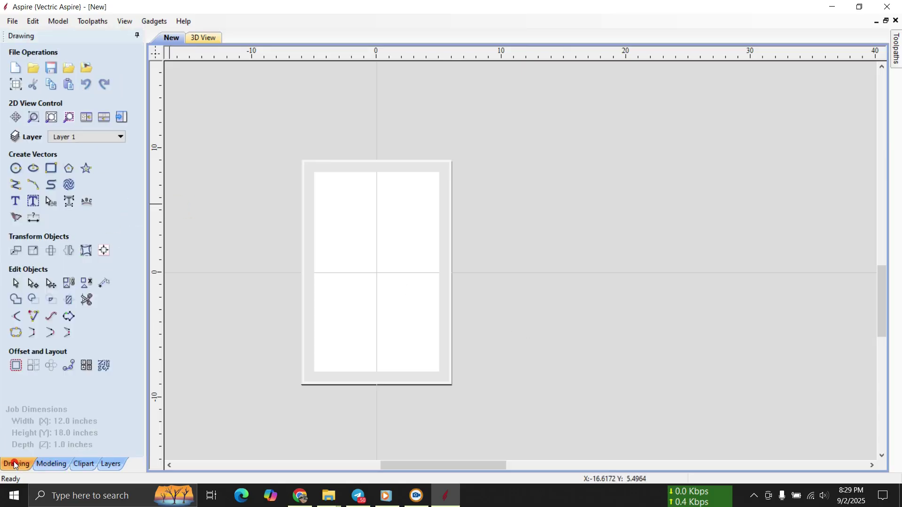
pyautogui.click(48, 169)
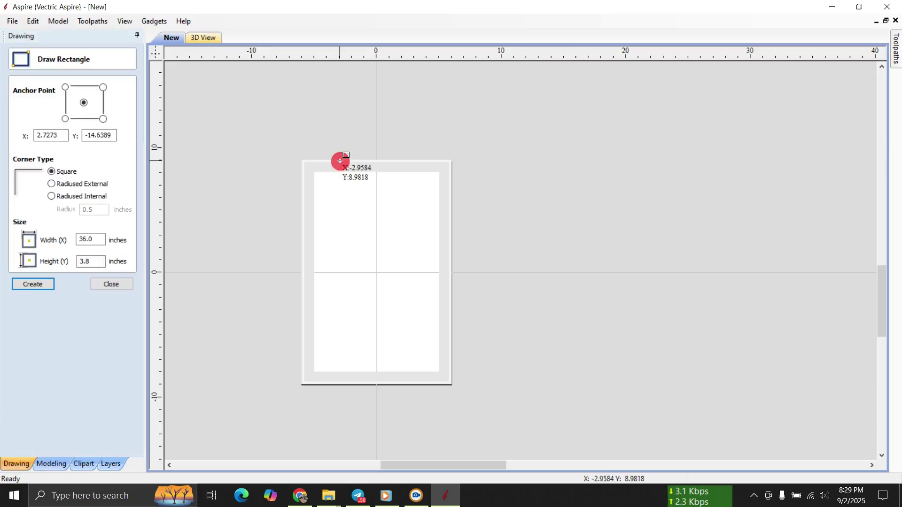
pyautogui.moveTo(308, 165)
pyautogui.mouseDown()
pyautogui.moveTo(369, 315)
pyautogui.moveTo(448, 383)
pyautogui.mouseUp()
# Set the rectangle's width to 12 inches and its height to 18 inches, and finish the rectangle.
pyautogui.click(92, 261)
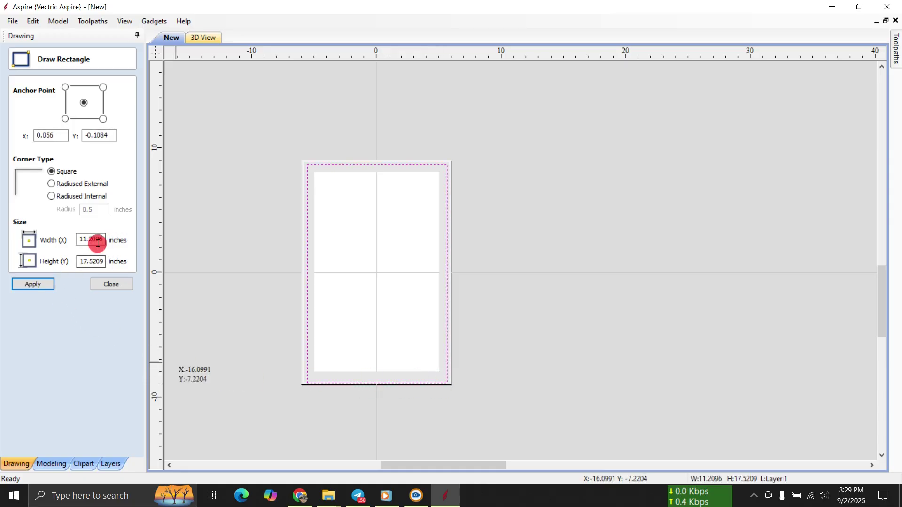
pyautogui.doubleClick(96, 240)
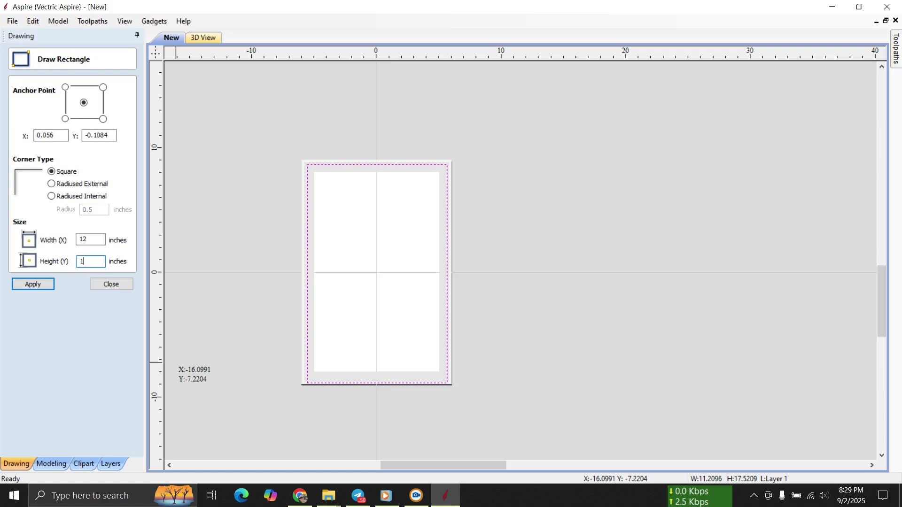
pyautogui.click(92, 265)
pyautogui.write('18')
pyautogui.click(32, 284)
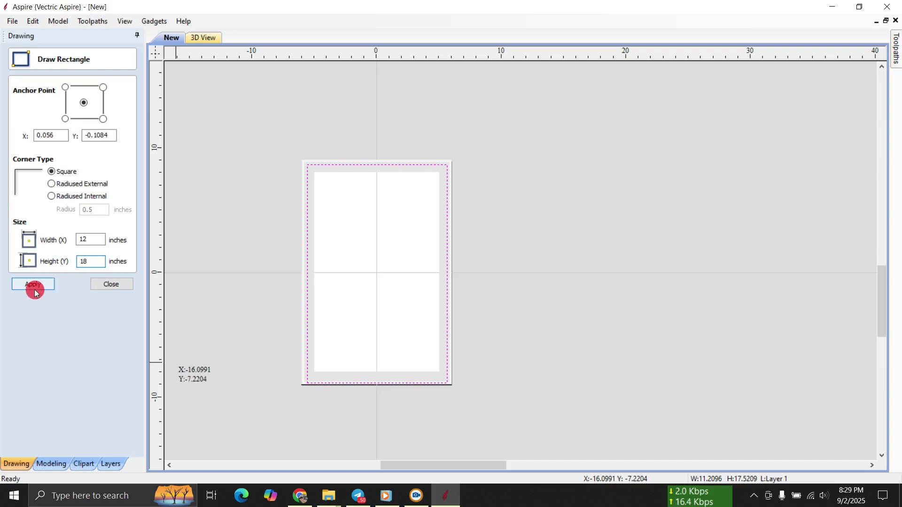
pyautogui.click(100, 290)
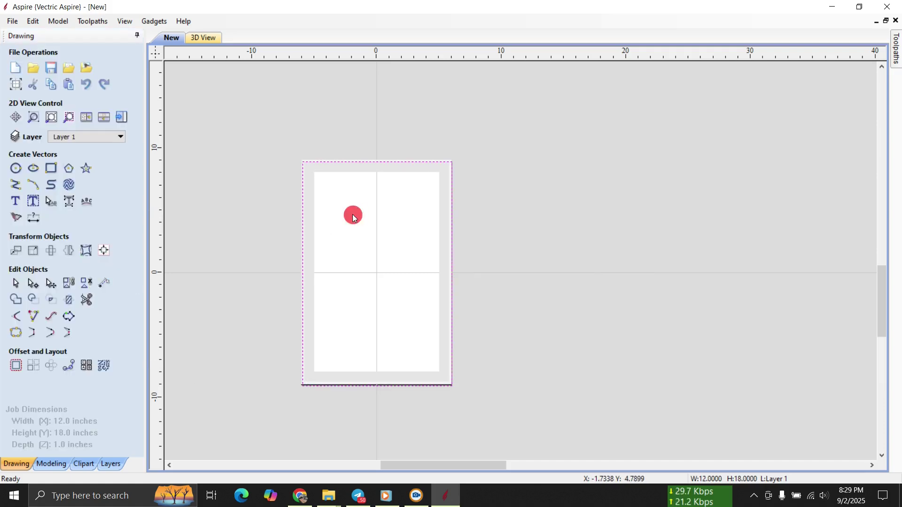
# Center the rectangle on the material both horizontally and vertically, and deselect it.
pyautogui.click(108, 249)
pyautogui.click(77, 110)
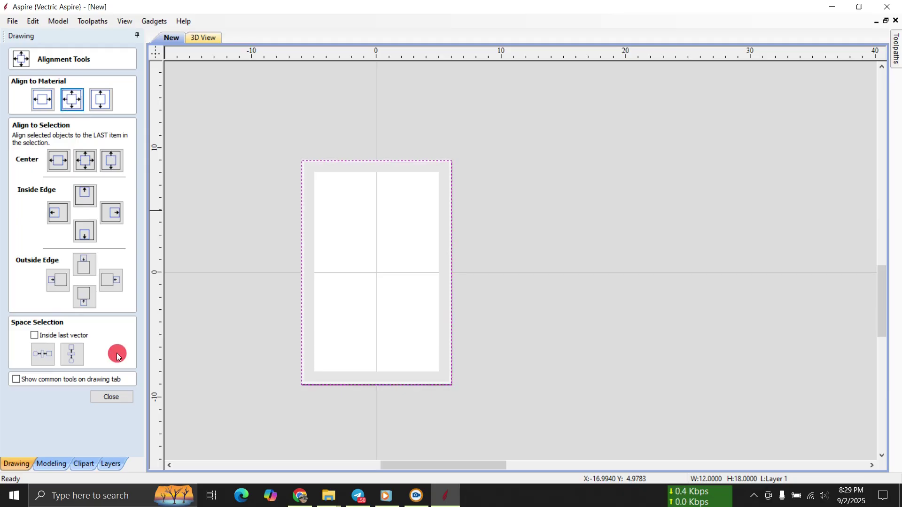
pyautogui.click(112, 397)
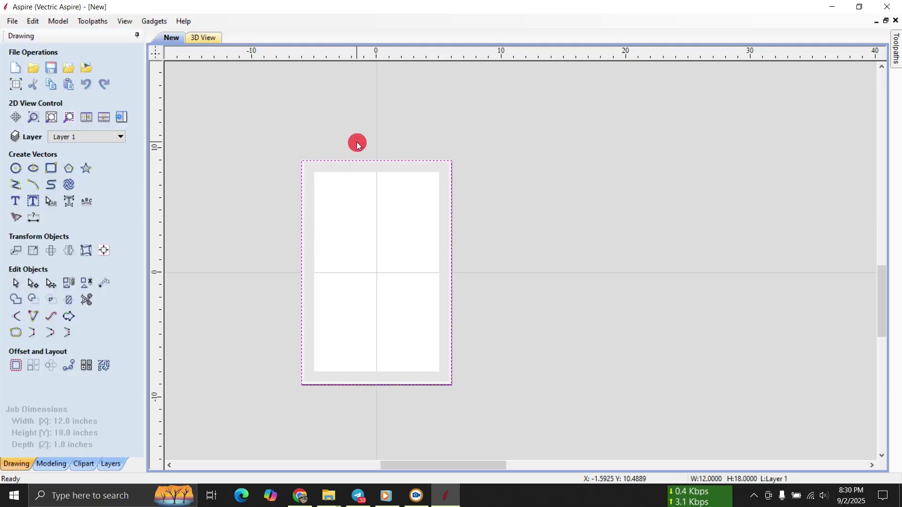
pyautogui.click(358, 144)
pyautogui.scroll(3, 367, 338)
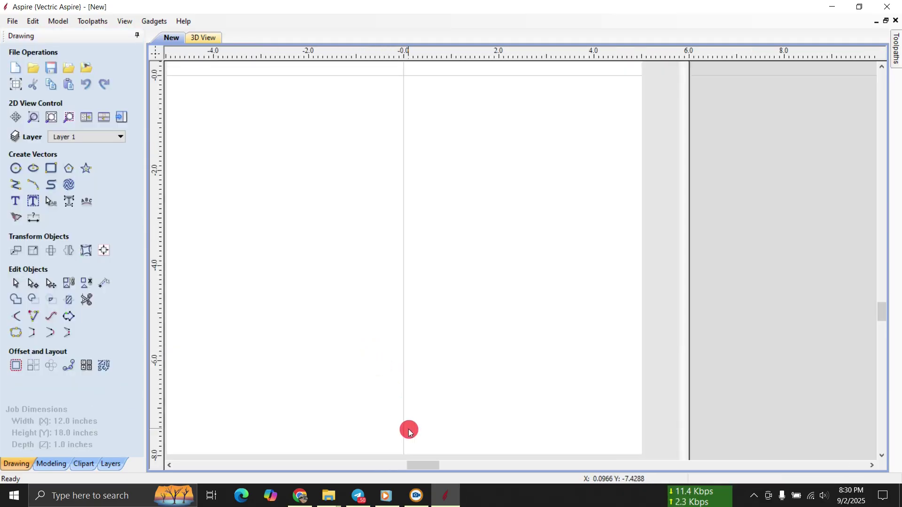
pyautogui.scroll(-2, 408, 429)
pyautogui.scroll(10, 401, 96)
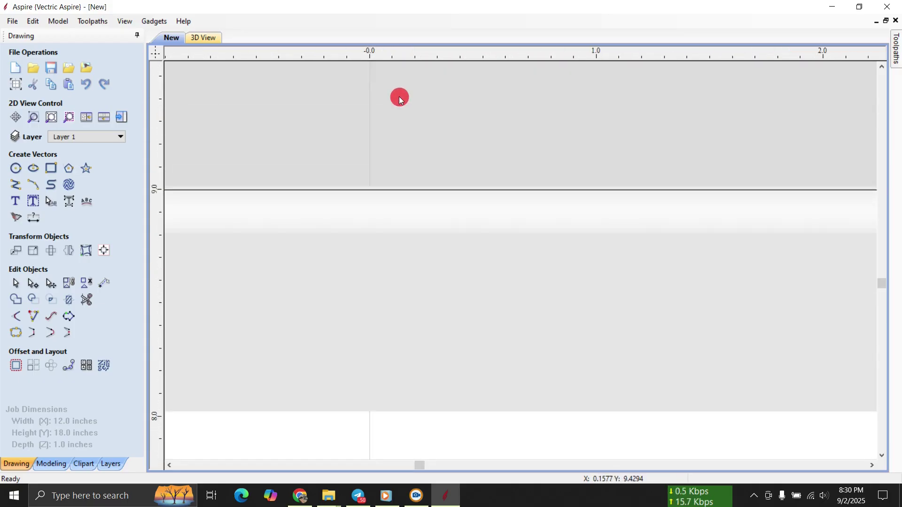
pyautogui.scroll(-12, 369, 144)
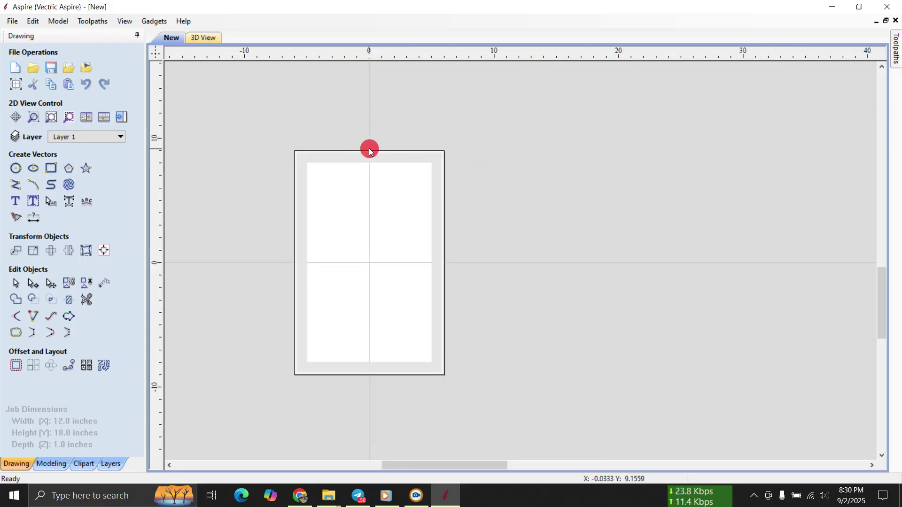
# Import the 3D model Tiger Original File.stl into the job.
pyautogui.click(58, 22)
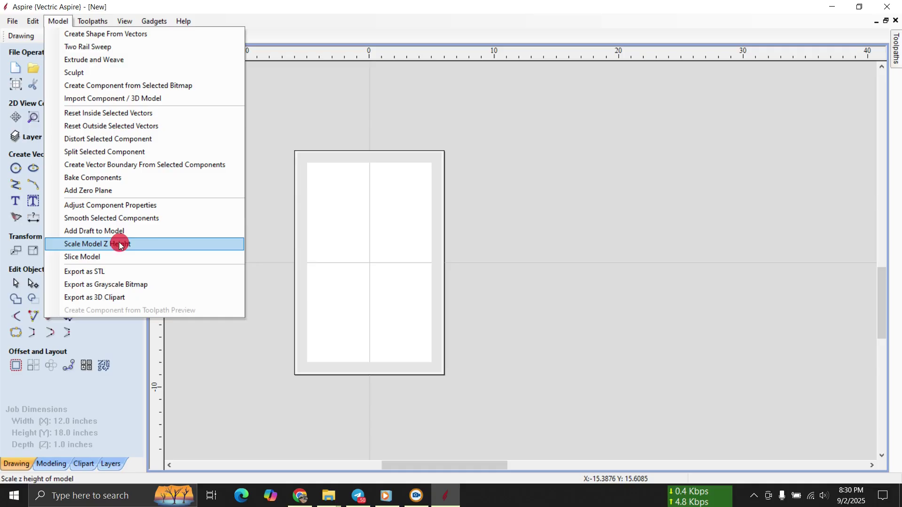
pyautogui.click(104, 98)
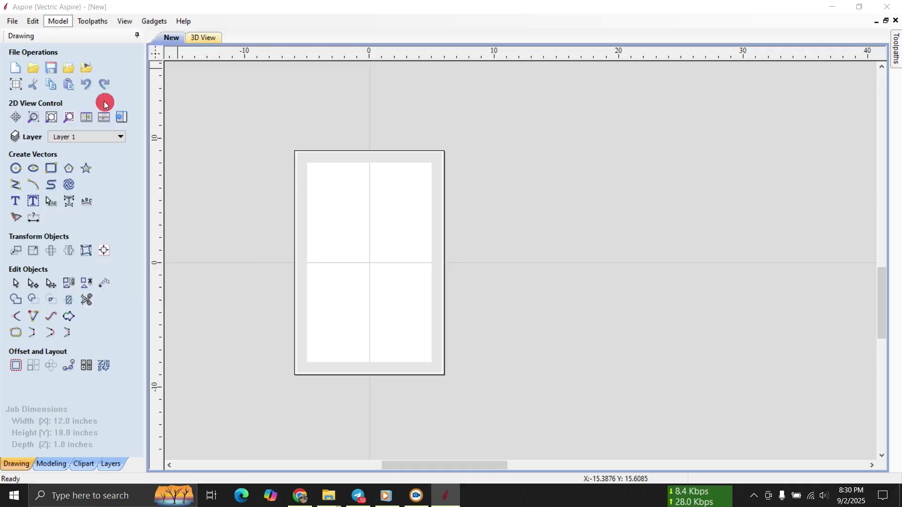
pyautogui.click(416, 200)
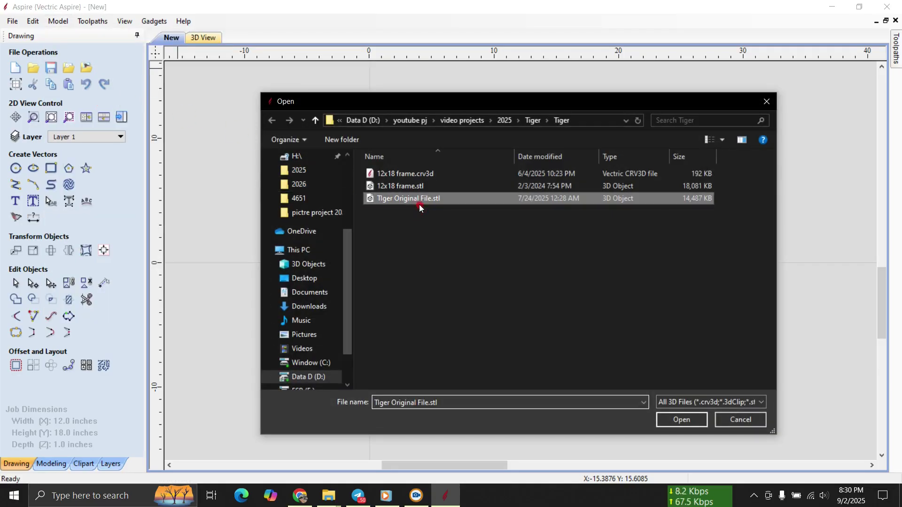
pyautogui.click(686, 423)
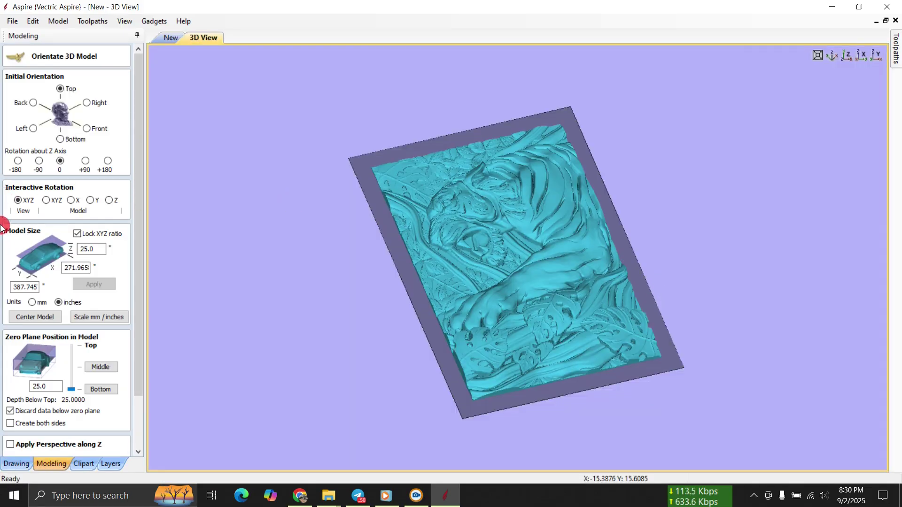
# Size the imported tiger to 12 inches in X with locked proportions, put its zero plane at the bottom, and accept the import.
pyautogui.click(72, 268)
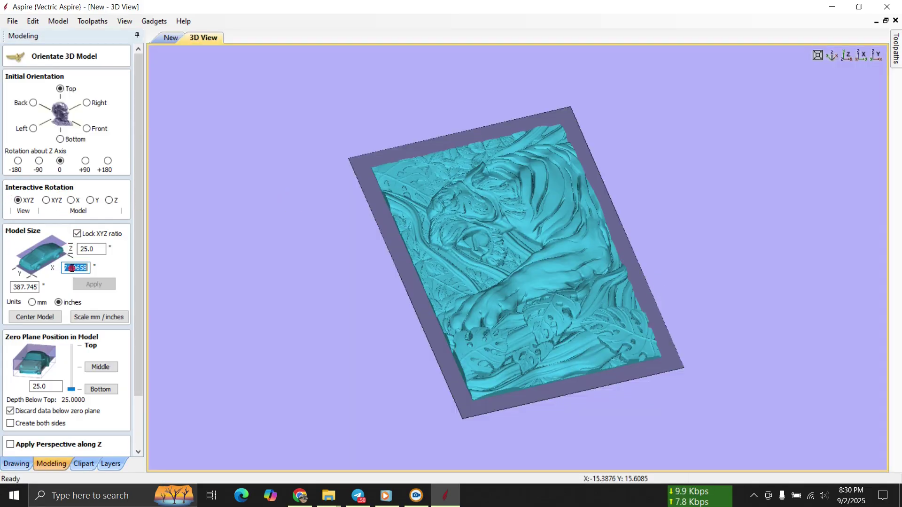
pyautogui.write('12')
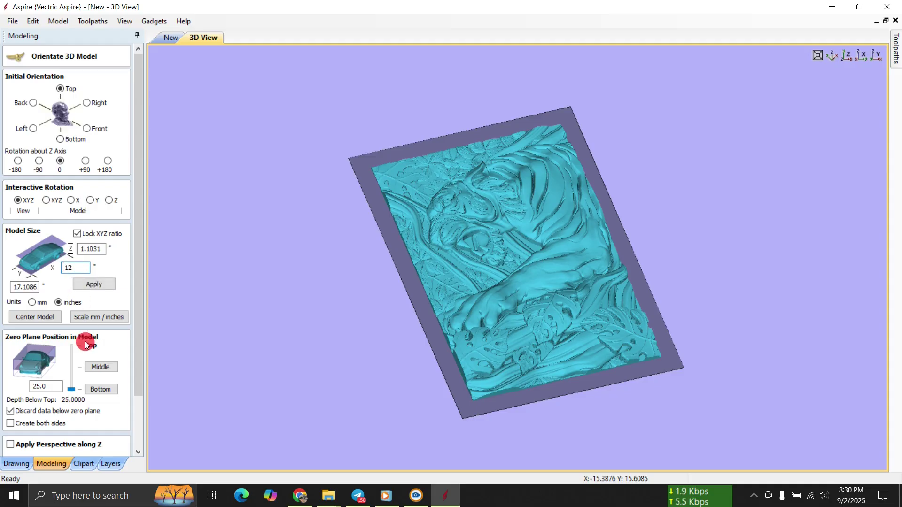
pyautogui.click(92, 284)
pyautogui.click(99, 389)
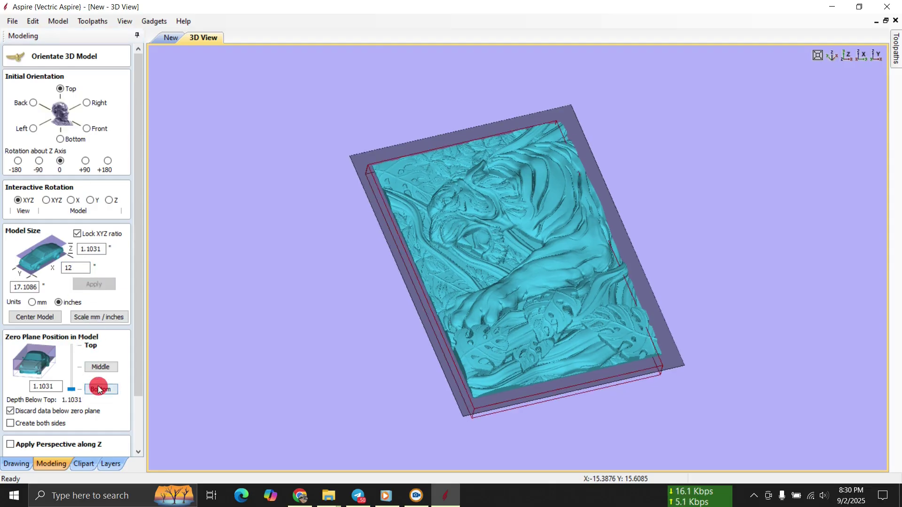
pyautogui.moveTo(137, 331); pyautogui.dragTo(137, 380)
pyautogui.click(35, 441)
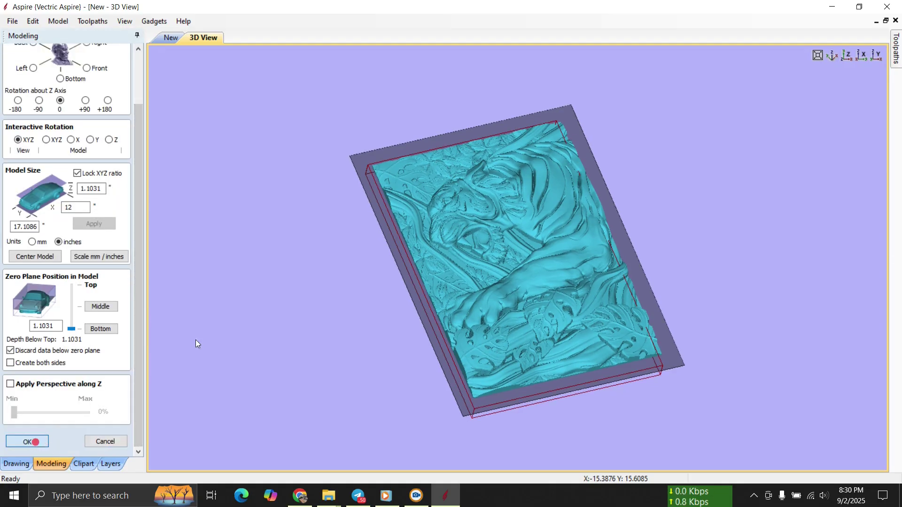
# Set the combine mode of the Tiger Original File component to Merge.
pyautogui.moveTo(384, 204); pyautogui.dragTo(447, 235)
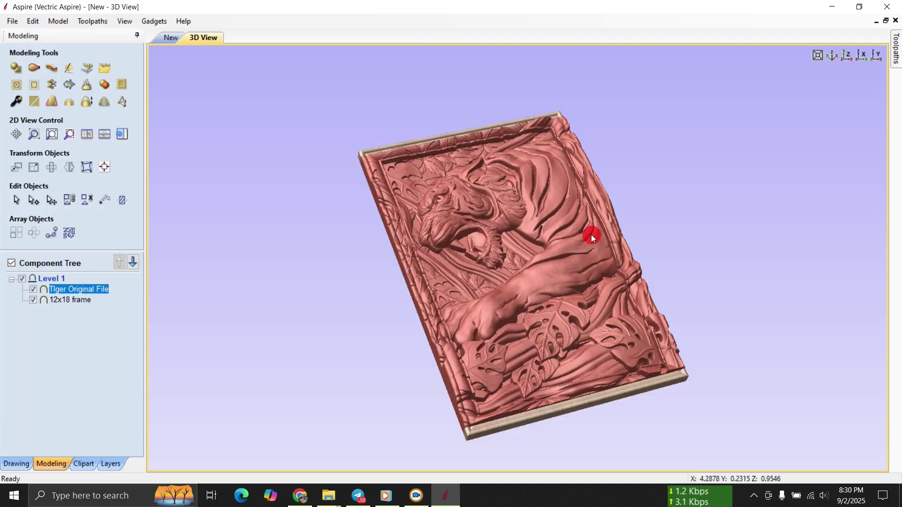
pyautogui.moveTo(591, 235); pyautogui.dragTo(680, 258)
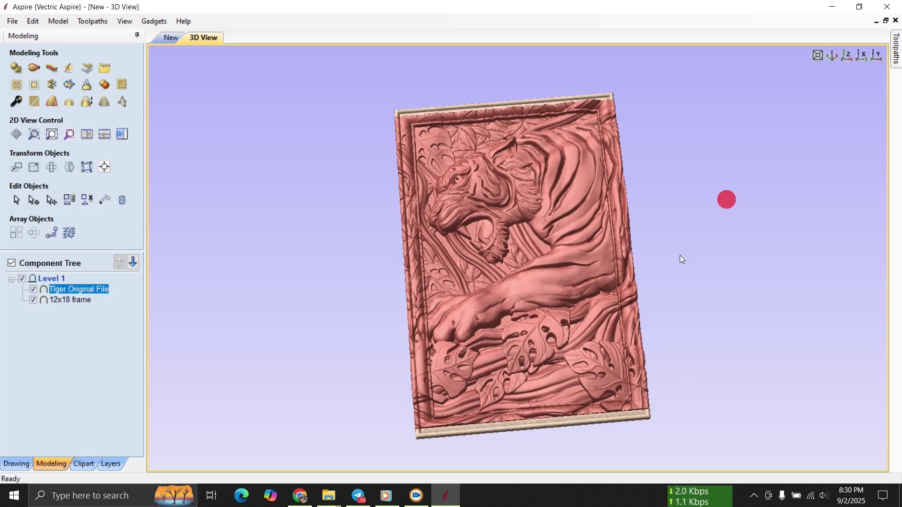
pyautogui.rightClick(74, 299)
pyautogui.moveTo(113, 298)
pyautogui.click(215, 323)
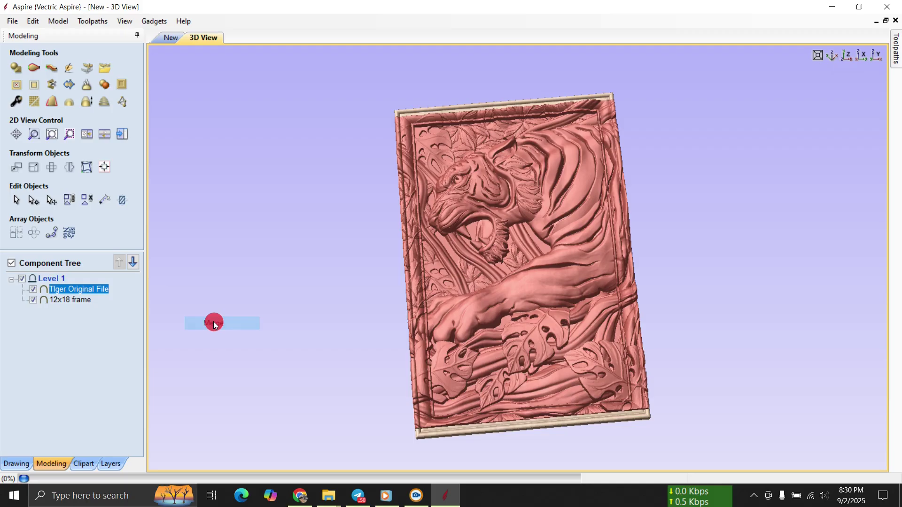
pyautogui.click(65, 315)
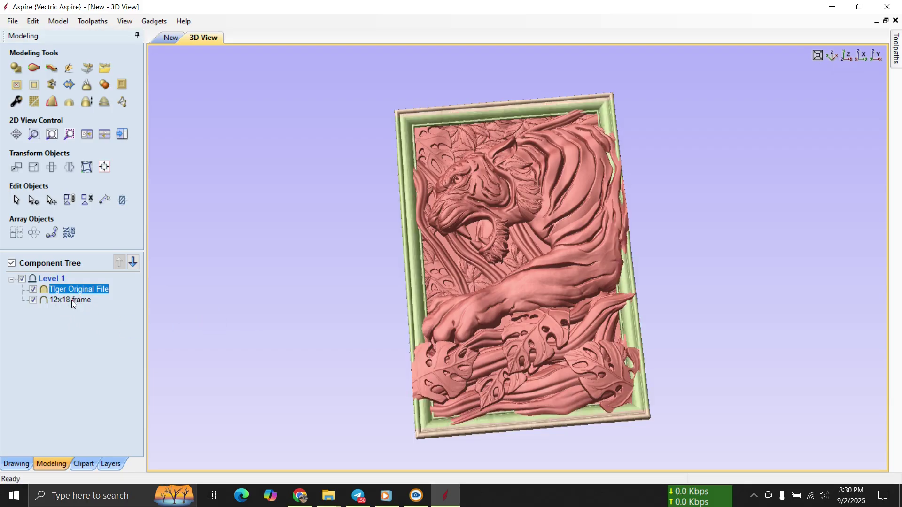
# Set the combine mode of the 12x18 frame component to Merge and deselect it.
pyautogui.rightClick(72, 301)
pyautogui.moveTo(117, 310)
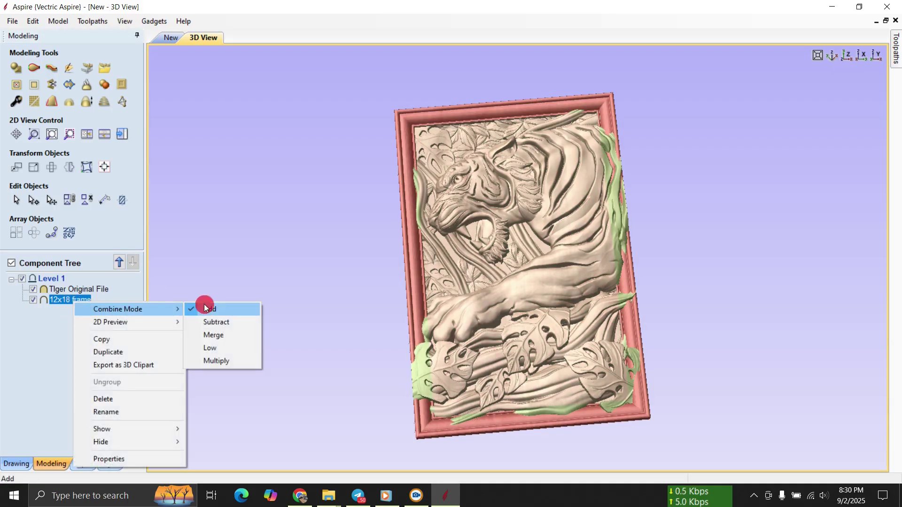
pyautogui.click(206, 335)
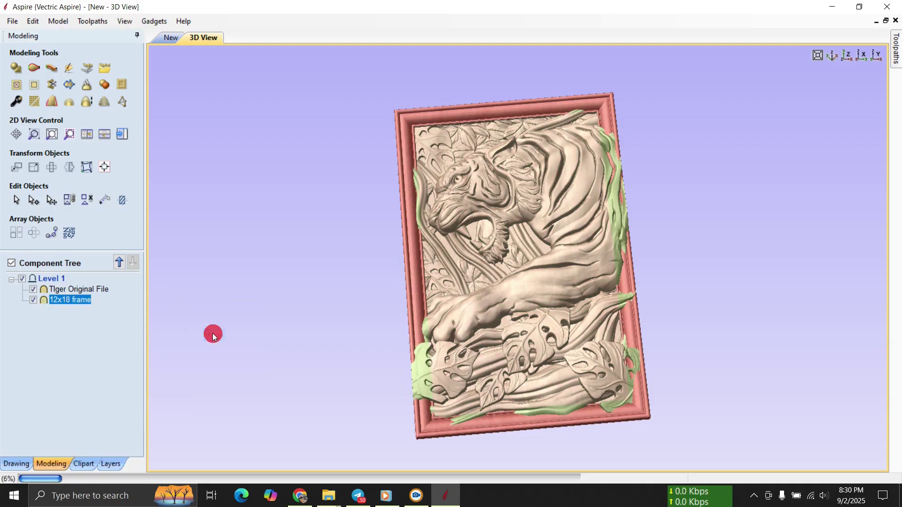
pyautogui.click(102, 357)
pyautogui.scroll(5, 582, 101)
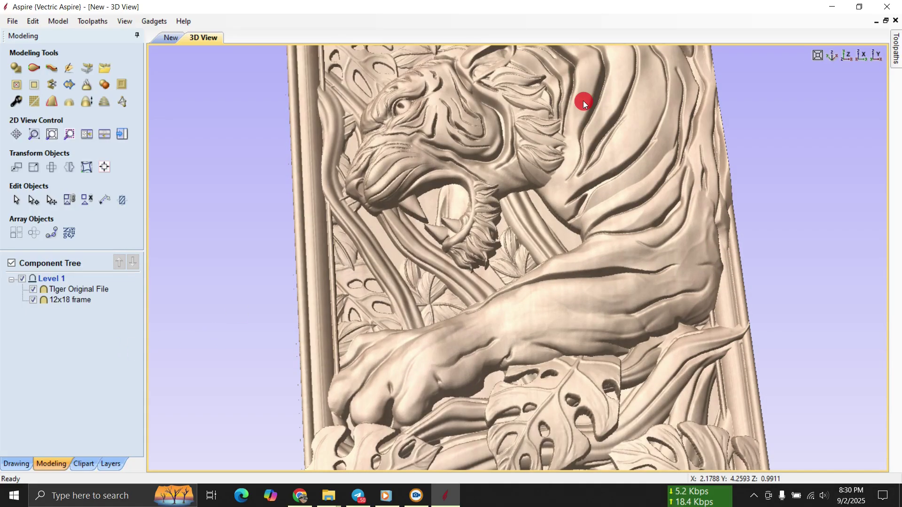
pyautogui.scroll(-3, 585, 103)
# In the 2D view, shrink the tiger component from its upper-right corner to about 11.21 by 15.96 inches.
pyautogui.click(174, 37)
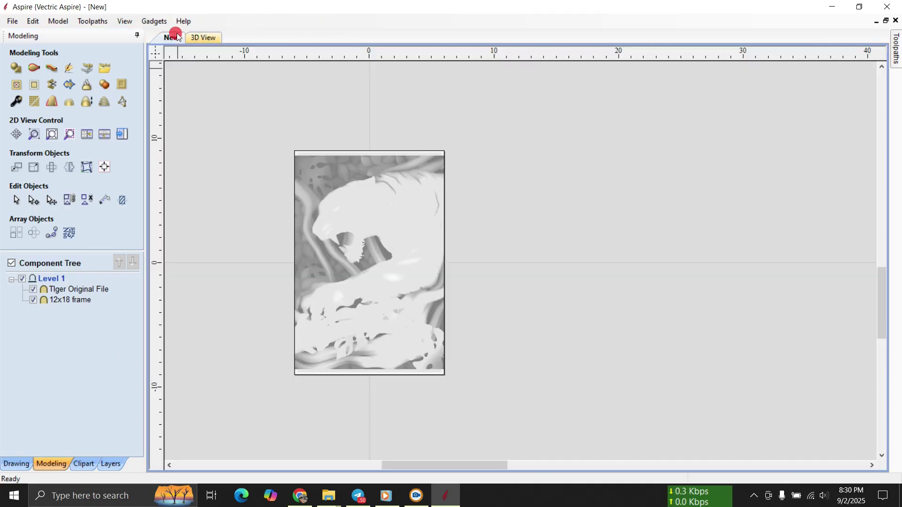
pyautogui.click(394, 196)
pyautogui.scroll(5, 425, 158)
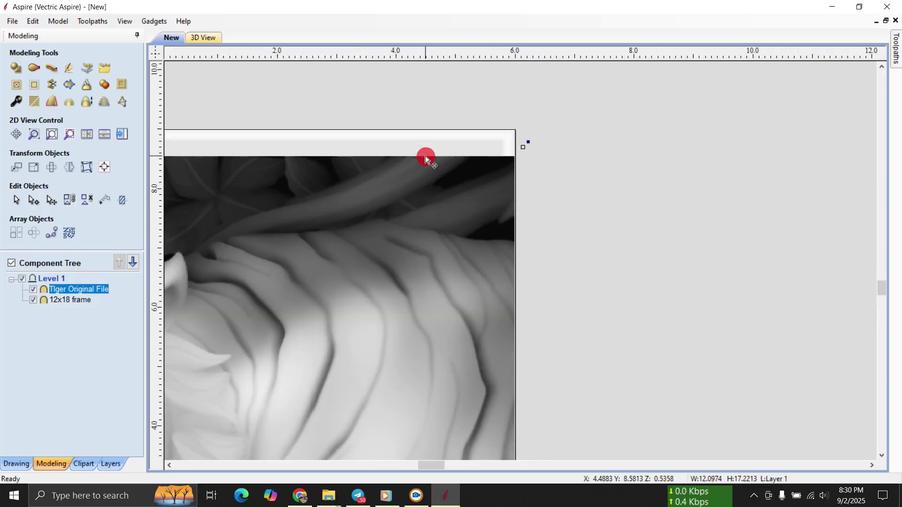
pyautogui.moveTo(524, 147); pyautogui.dragTo(483, 177)
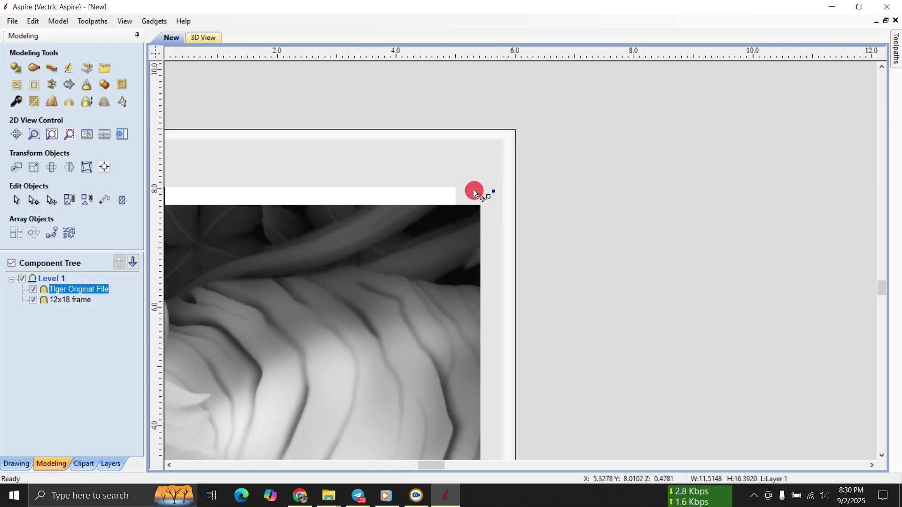
pyautogui.scroll(4, 451, 232)
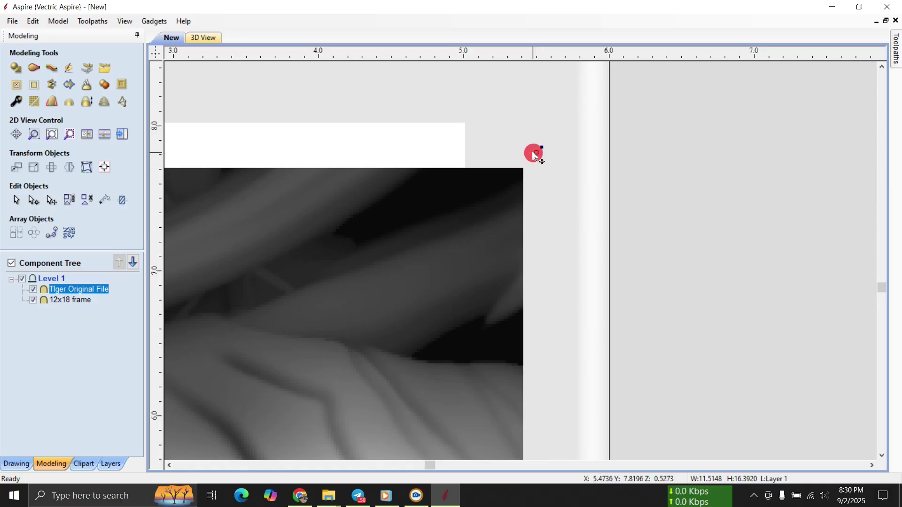
pyautogui.moveTo(537, 151); pyautogui.dragTo(487, 183)
pyautogui.scroll(-10, 691, 139)
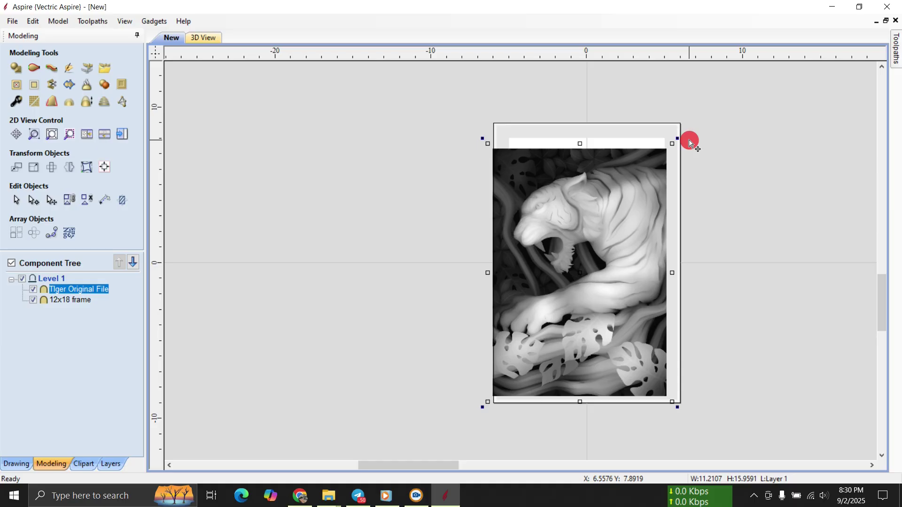
# Shrink the tiger component from its lower-left corner to about 10.27 by 14.61 inches, matching the width of the frame opening.
pyautogui.scroll(5, 499, 411)
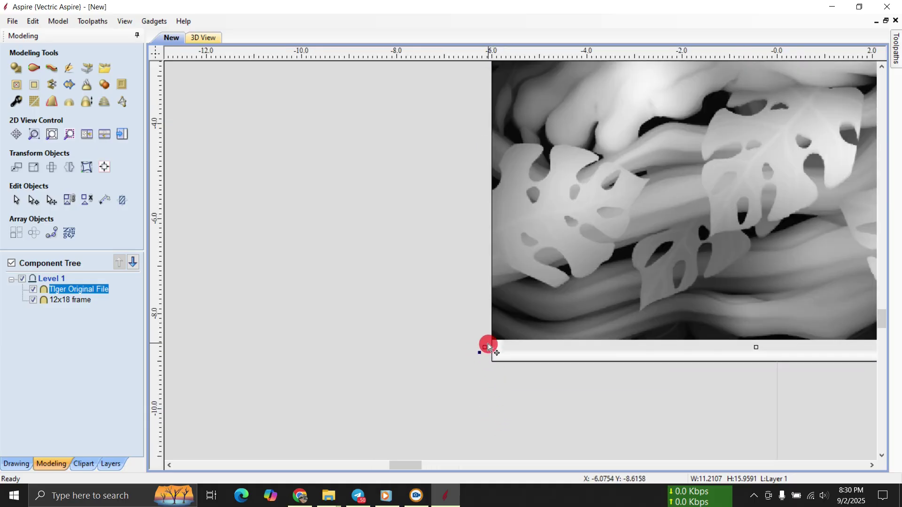
pyautogui.moveTo(485, 347); pyautogui.dragTo(526, 317)
pyautogui.scroll(5, 526, 315)
pyautogui.scroll(1, 526, 256)
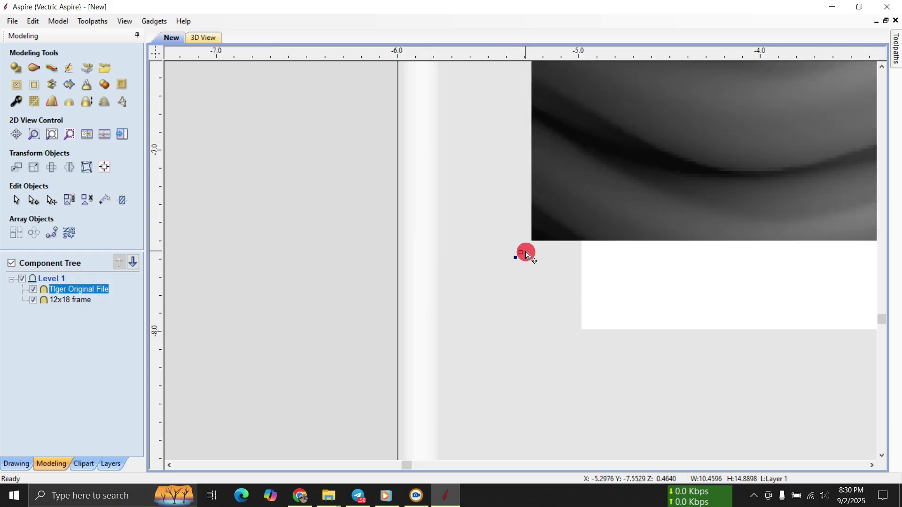
pyautogui.click(537, 291)
pyautogui.click(582, 207)
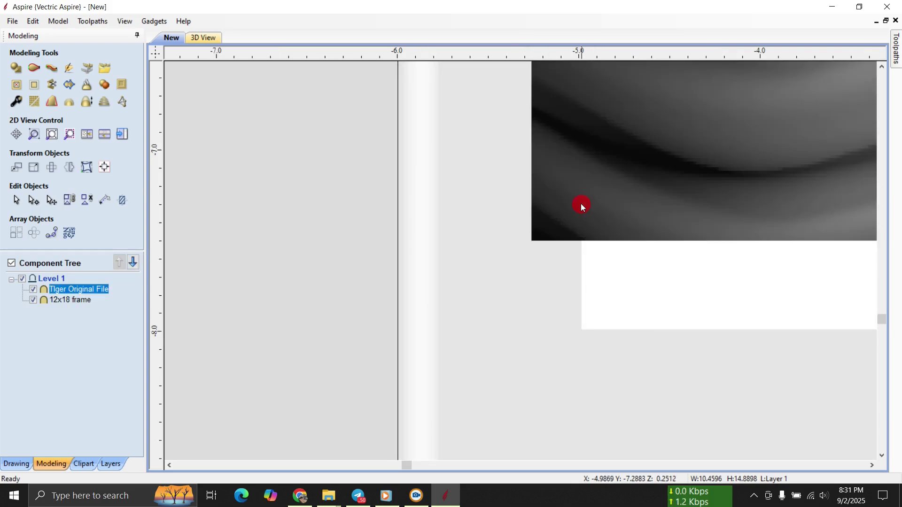
pyautogui.moveTo(520, 252); pyautogui.dragTo(560, 230)
pyautogui.scroll(-6, 356, 371)
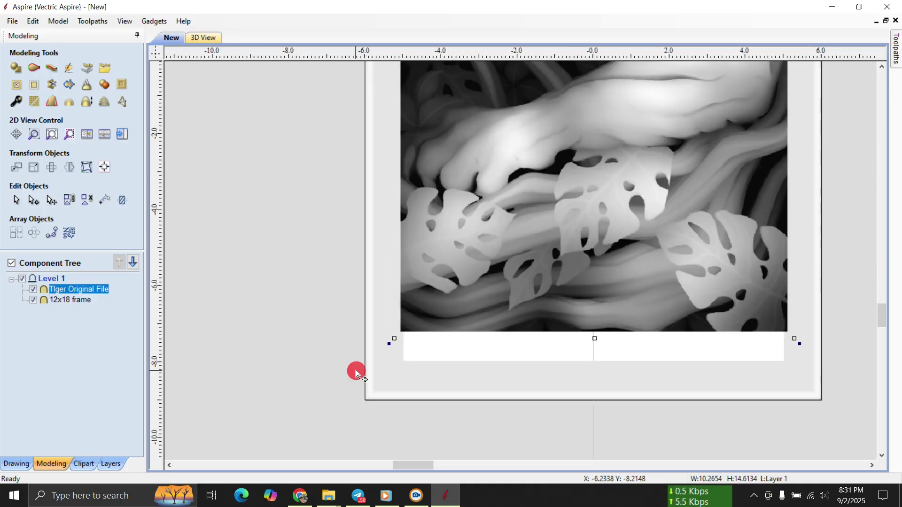
# Stretch the tiger component's lower edge down to the frame opening's lower edge, making it about 15.39 inches high.
pyautogui.scroll(5, 626, 348)
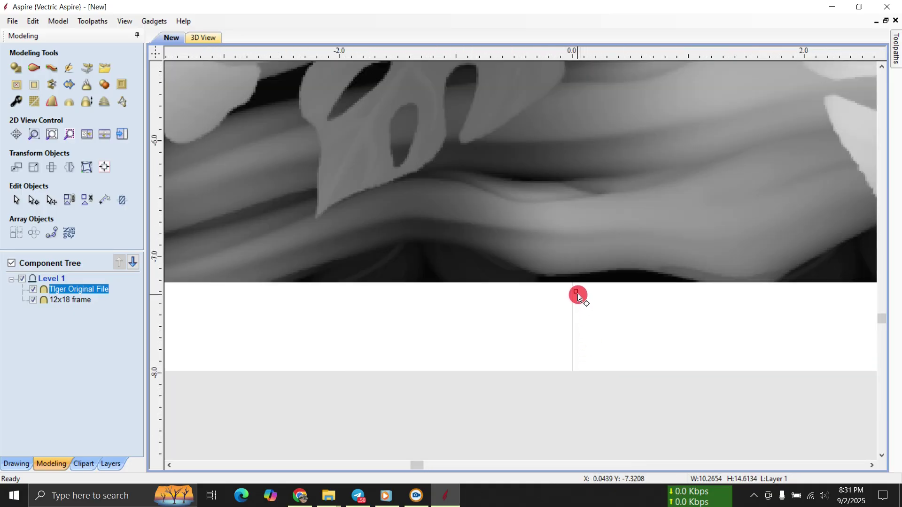
pyautogui.moveTo(578, 291); pyautogui.dragTo(586, 376)
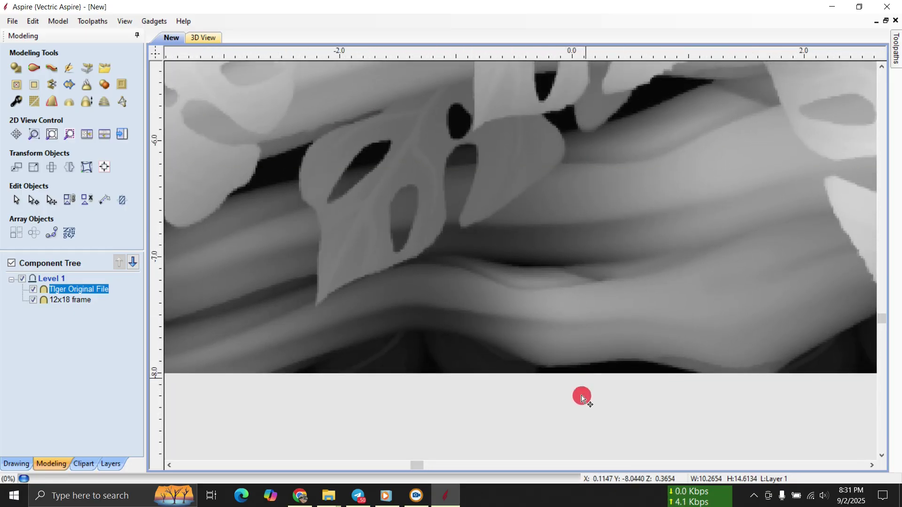
pyautogui.scroll(-5, 551, 432)
pyautogui.scroll(-2, 562, 123)
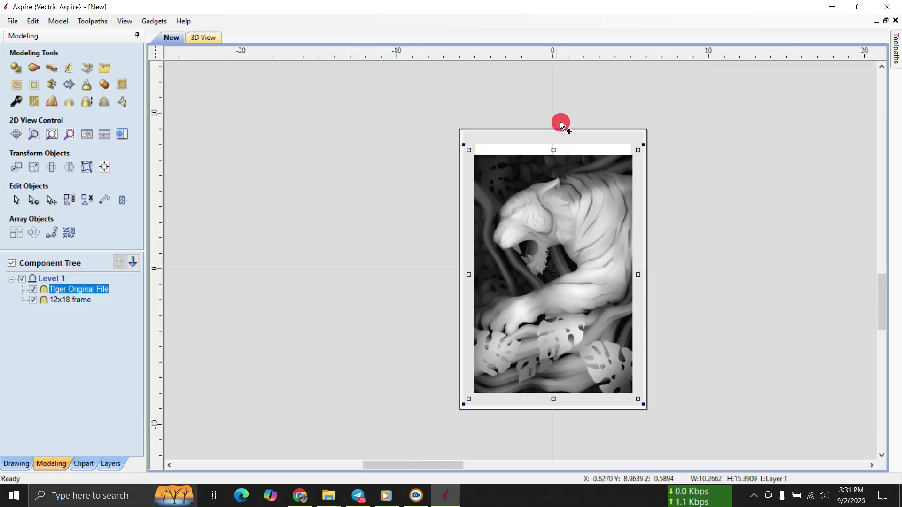
# Stretch the tiger component's upper edge up to the frame opening's upper edge, making it about 16.13 inches high.
pyautogui.scroll(5, 543, 176)
pyautogui.scroll(4, 545, 179)
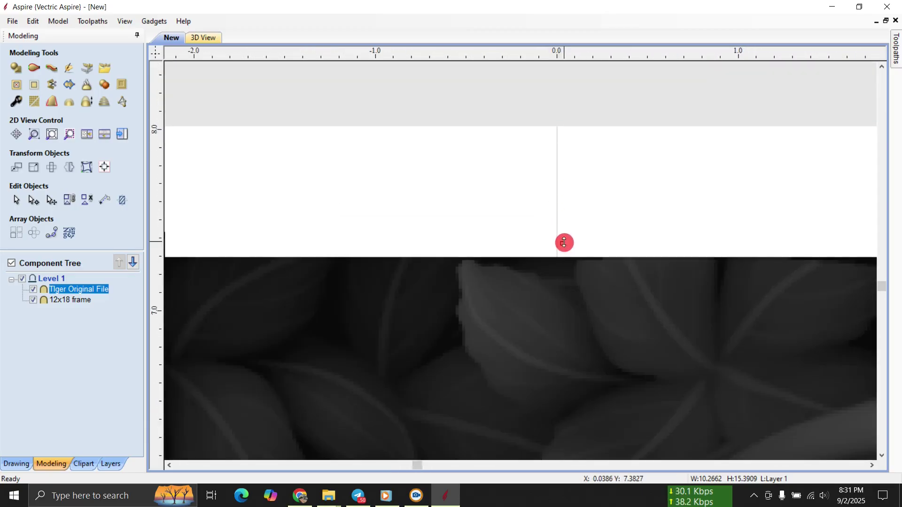
pyautogui.moveTo(563, 243); pyautogui.dragTo(581, 116)
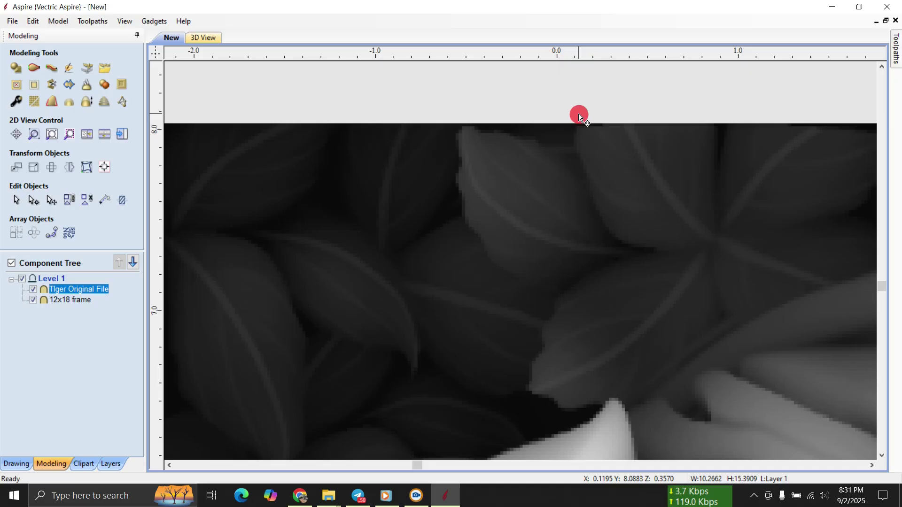
pyautogui.scroll(-4, 370, 129)
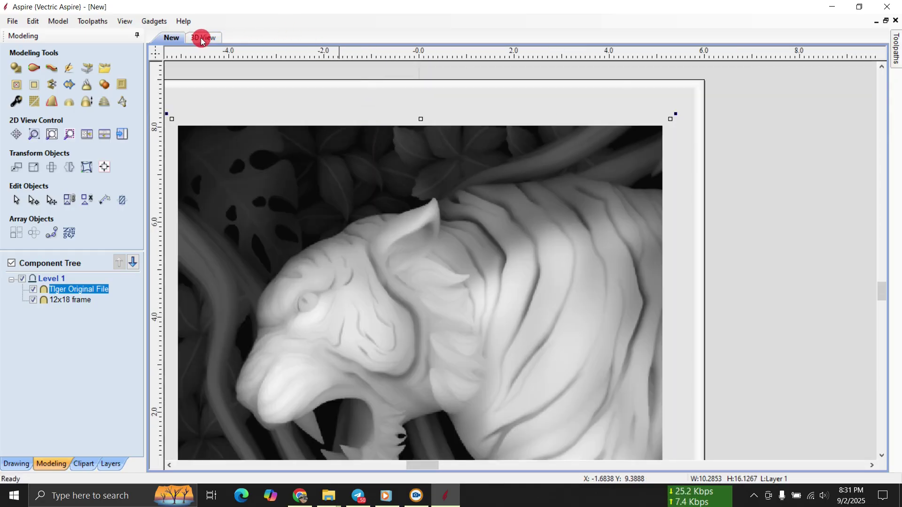
# Deselect the tiger and examine in 3D from several angles how the relief fits and blends inside the frame.
pyautogui.click(202, 40)
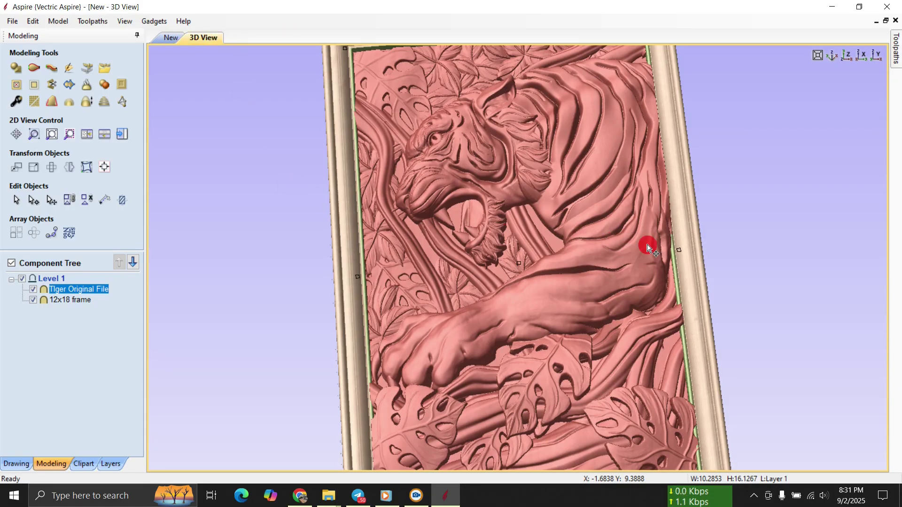
pyautogui.scroll(-2, 211, 330)
pyautogui.click(76, 357)
pyautogui.moveTo(344, 296); pyautogui.dragTo(523, 332)
pyautogui.scroll(3, 524, 334)
pyautogui.scroll(-3, 523, 335)
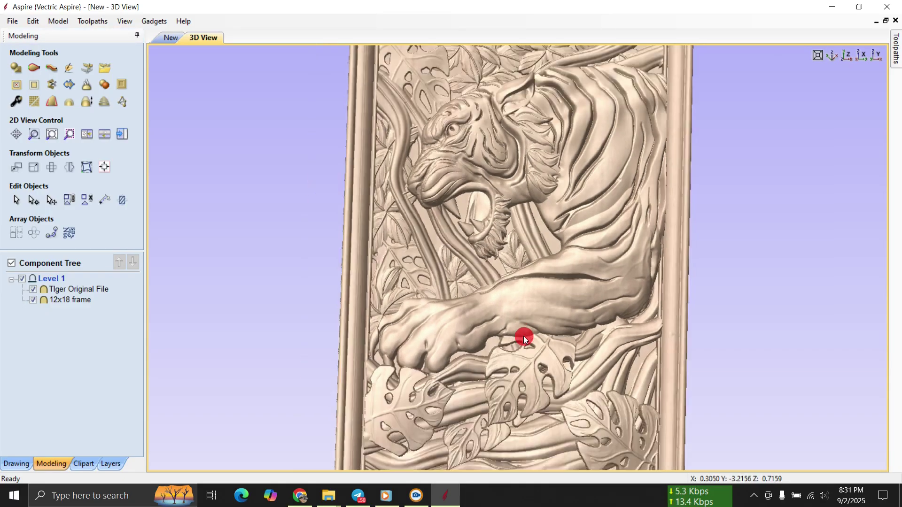
pyautogui.moveTo(709, 298); pyautogui.dragTo(752, 300)
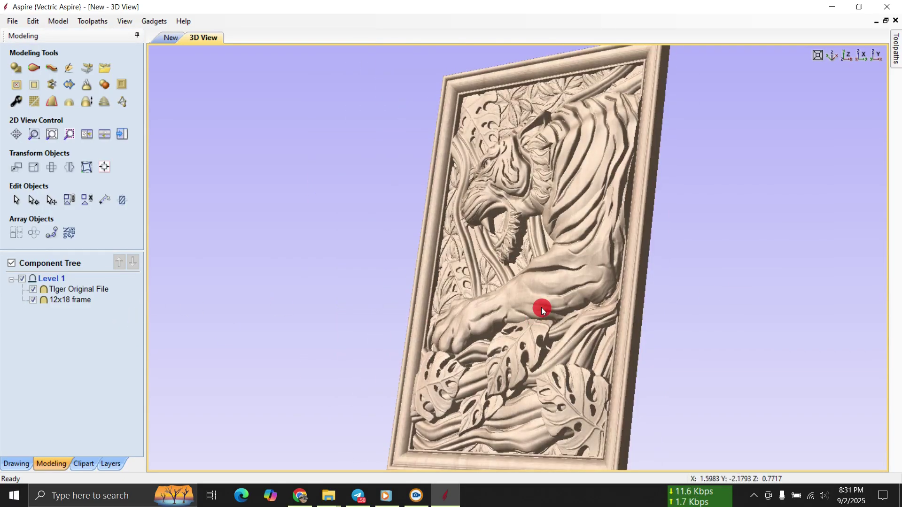
pyautogui.scroll(2, 541, 307)
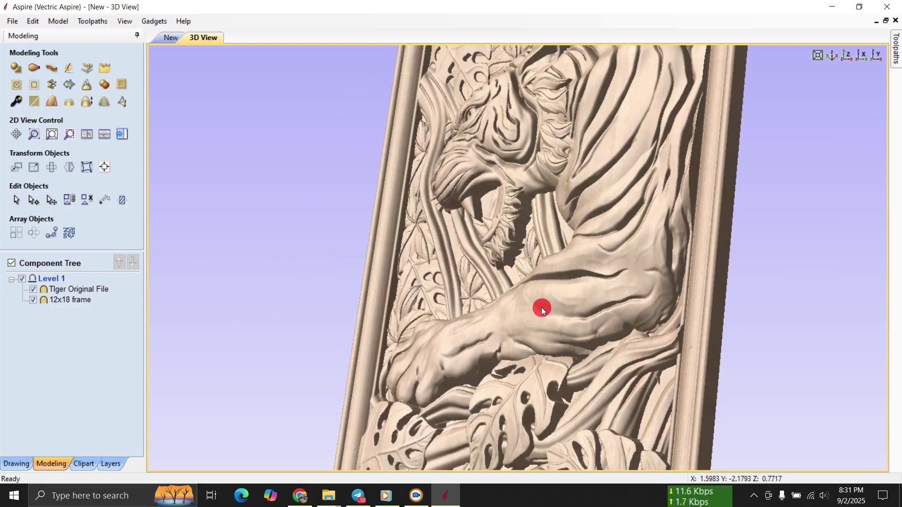
# Raise the 12x18 frame component by setting its base height to 0.2 inches, and close the component properties.
pyautogui.click(78, 290)
pyautogui.click(78, 311)
pyautogui.doubleClick(76, 293)
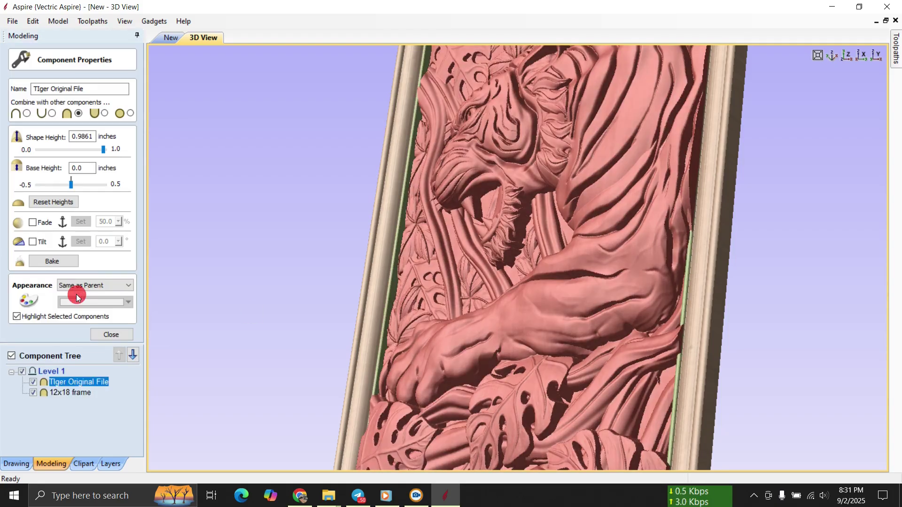
pyautogui.click(94, 169)
pyautogui.press('Return')
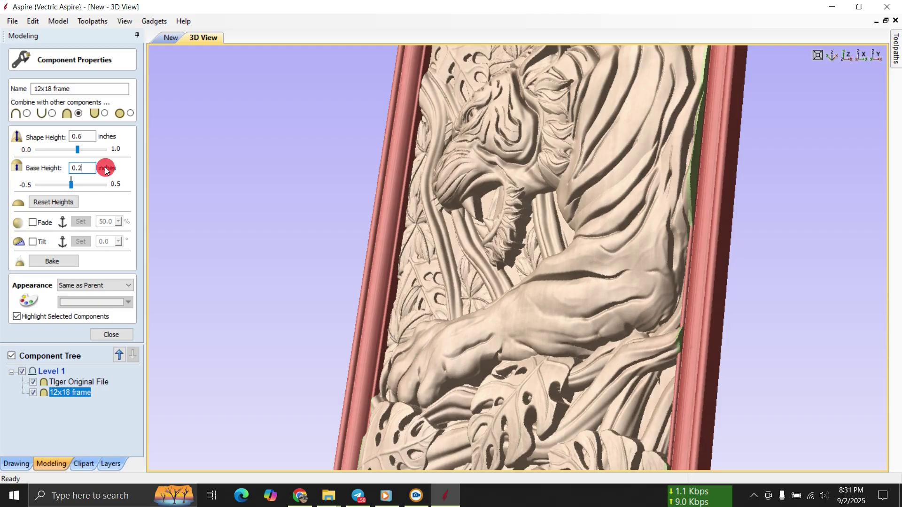
pyautogui.click(89, 126)
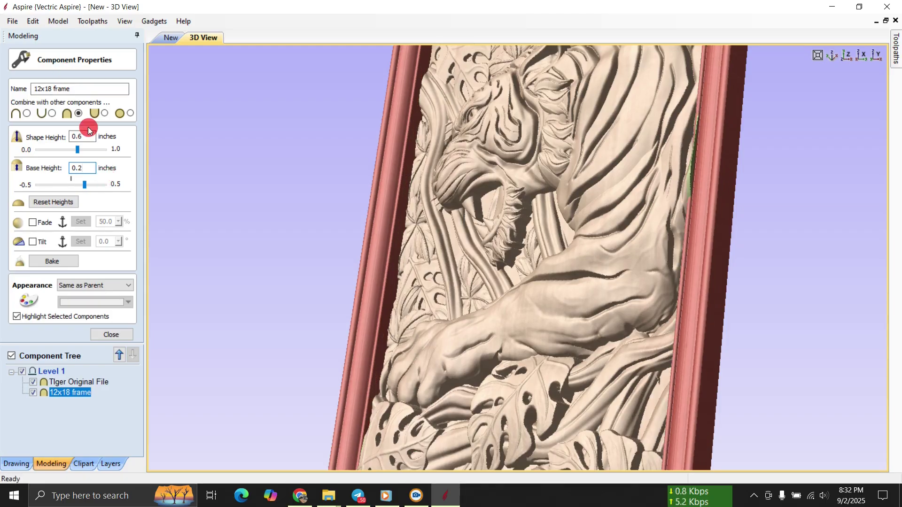
pyautogui.click(91, 439)
pyautogui.scroll(-5, 328, 221)
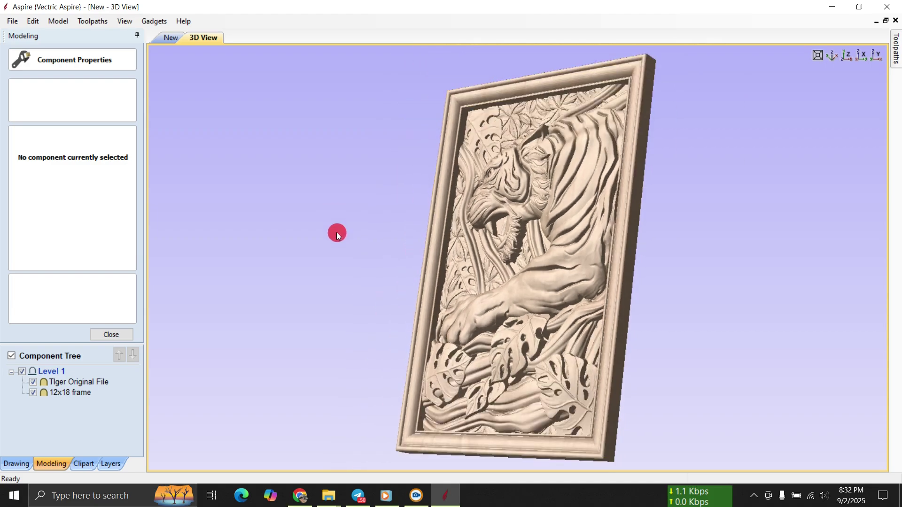
pyautogui.moveTo(337, 232); pyautogui.dragTo(342, 243)
pyautogui.click(112, 335)
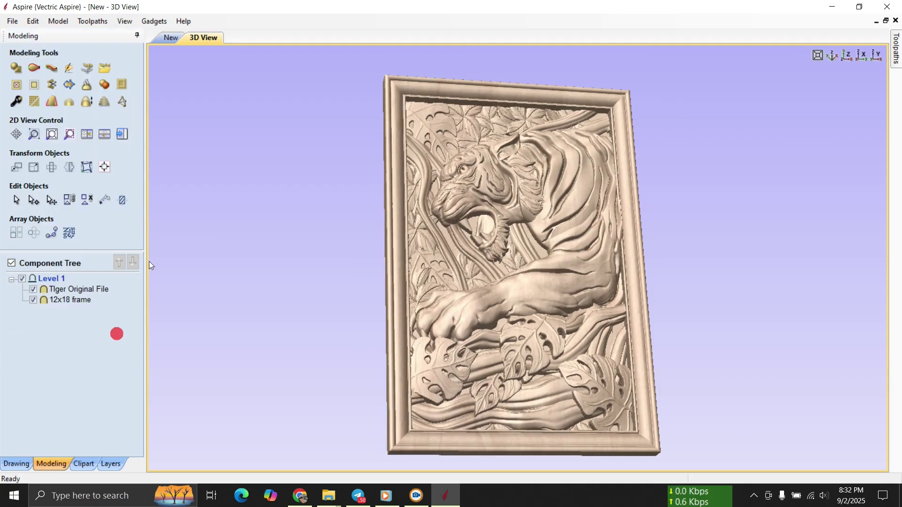
# Examine how the raised frame sits around the tiger in 3D, temporarily hiding the 12x18 frame component for comparison.
pyautogui.moveTo(509, 211); pyautogui.dragTo(579, 189)
pyautogui.scroll(3, 493, 260)
pyautogui.moveTo(494, 259); pyautogui.dragTo(172, 314)
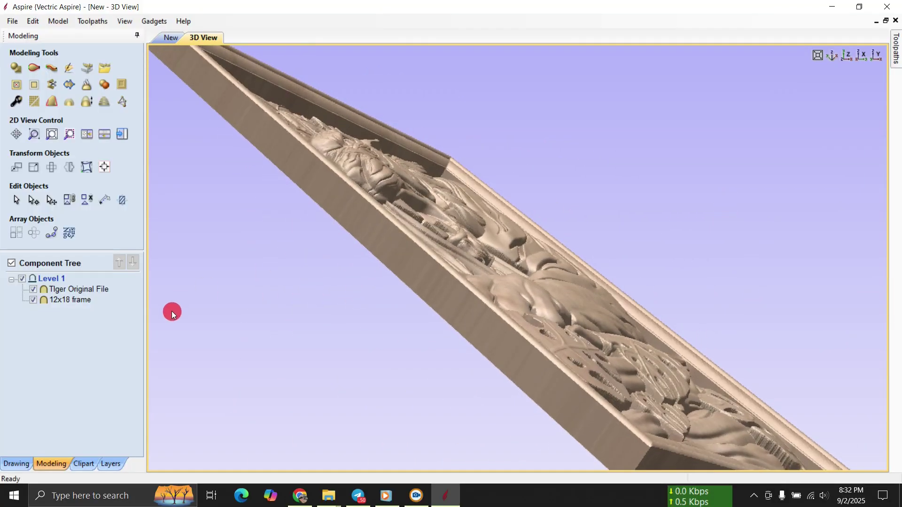
pyautogui.click(33, 301)
pyautogui.moveTo(510, 328); pyautogui.dragTo(258, 265)
pyautogui.click(34, 299)
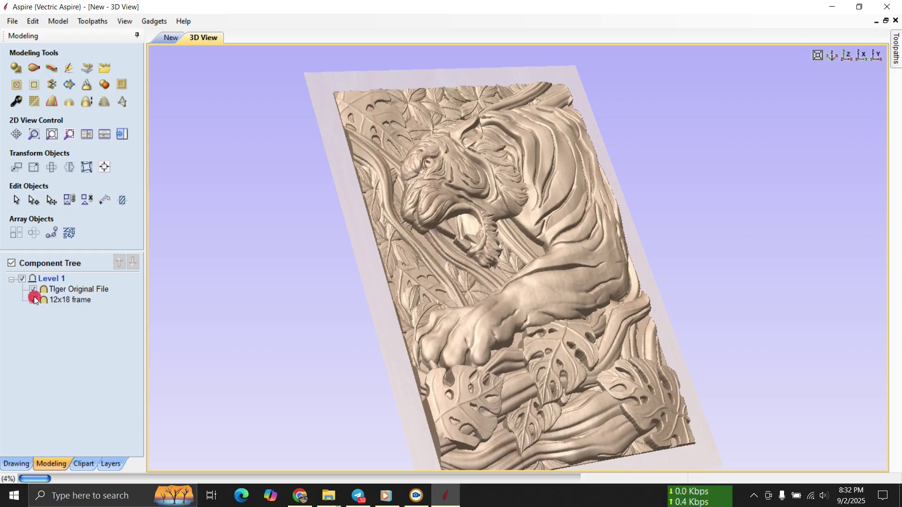
pyautogui.moveTo(628, 279); pyautogui.dragTo(705, 299)
pyautogui.scroll(-3, 564, 293)
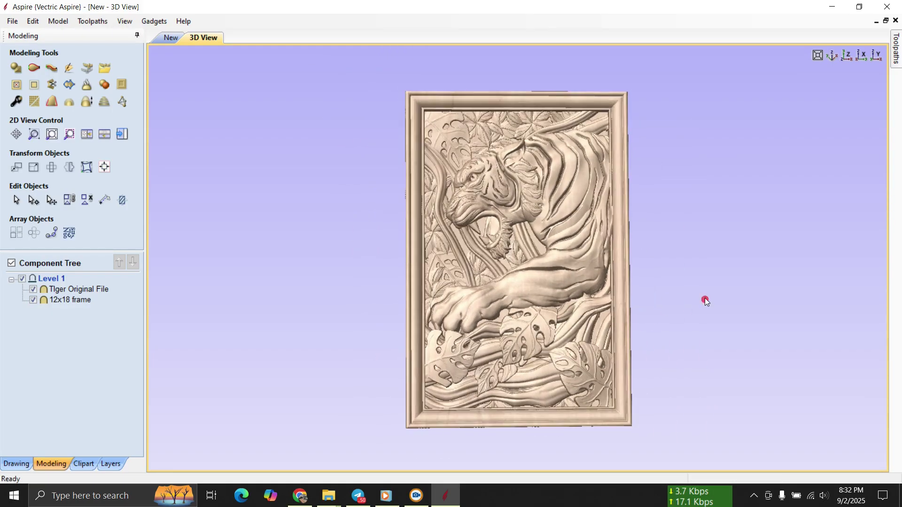
# Change the job's units to millimetres in the job setup.
pyautogui.click(171, 37)
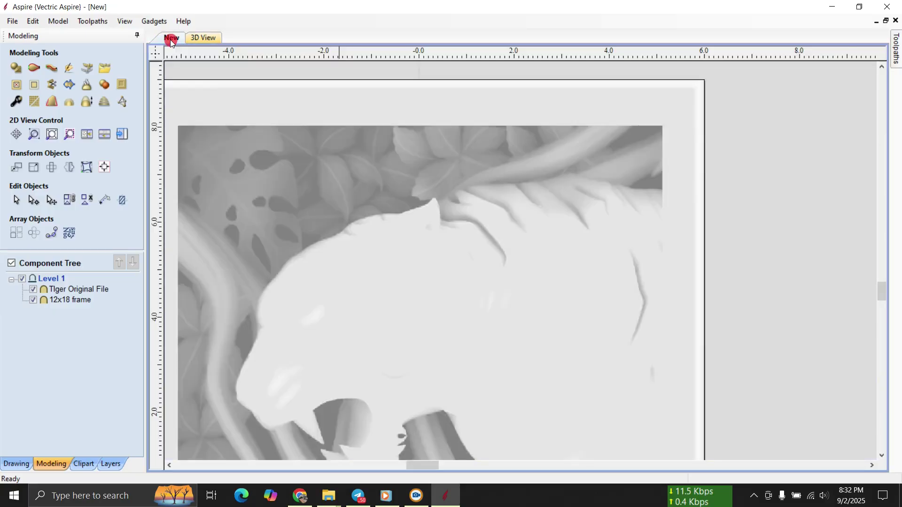
pyautogui.scroll(-3, 650, 193)
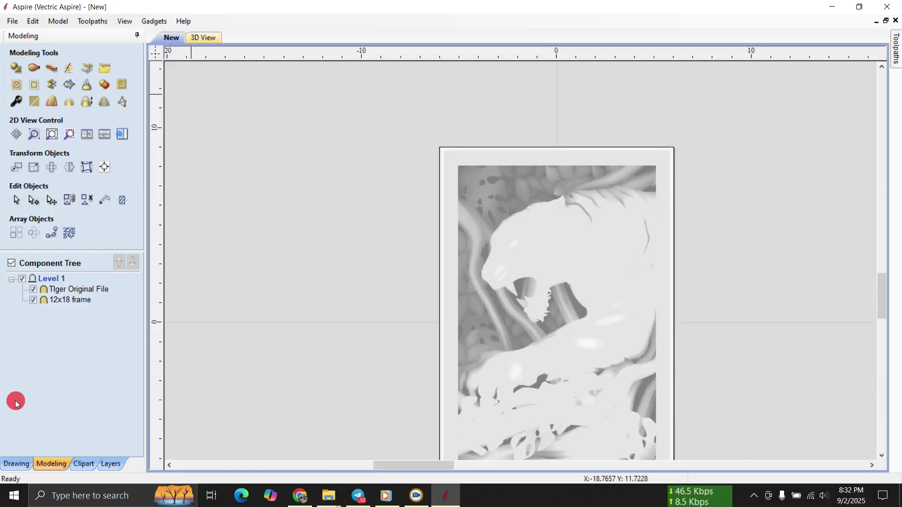
pyautogui.click(16, 464)
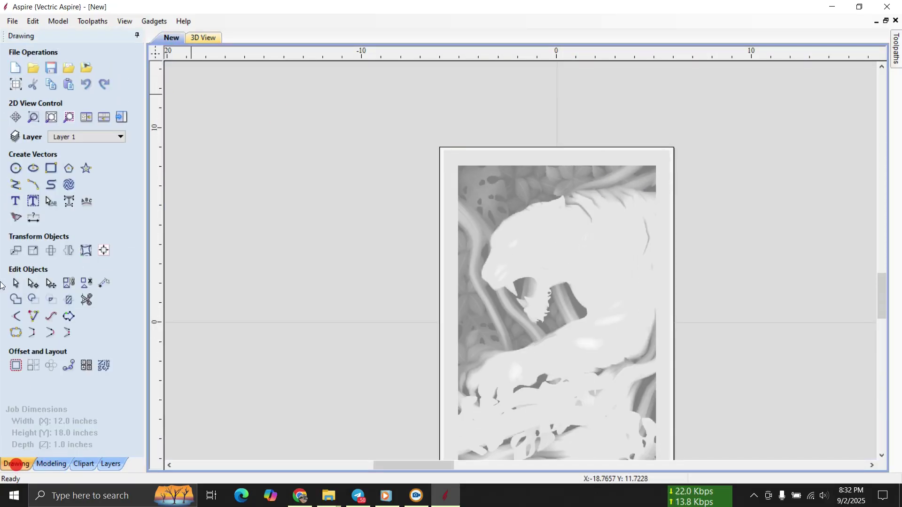
pyautogui.click(14, 85)
pyautogui.click(78, 266)
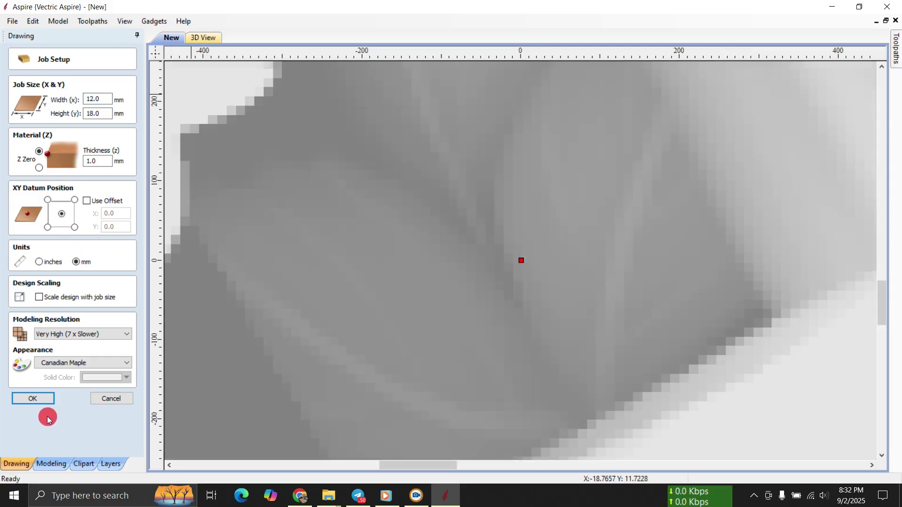
pyautogui.click(32, 398)
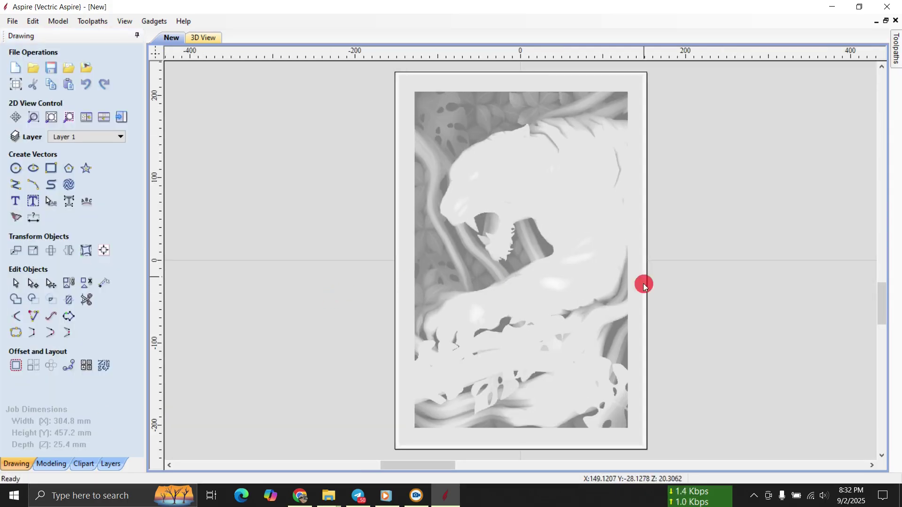
# Select the outer border vector and start a rough machining toolpath, accepting the material setup with a 0.0 mm gap above the model.
pyautogui.scroll(2, 538, 253)
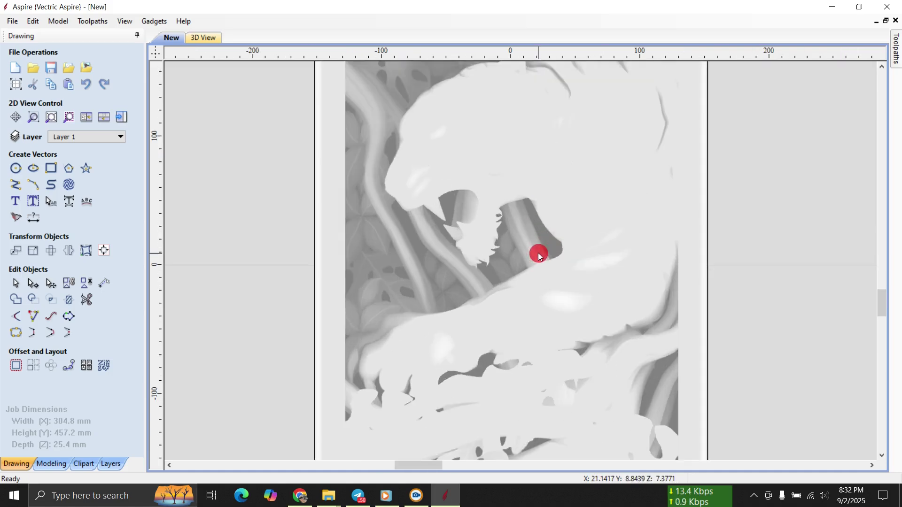
pyautogui.scroll(-3, 538, 252)
pyautogui.click(206, 39)
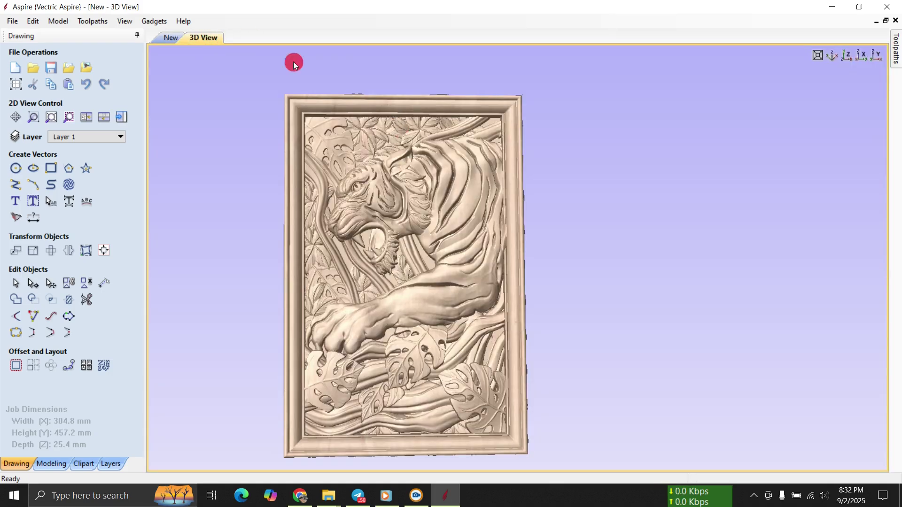
pyautogui.click(170, 37)
pyautogui.click(458, 101)
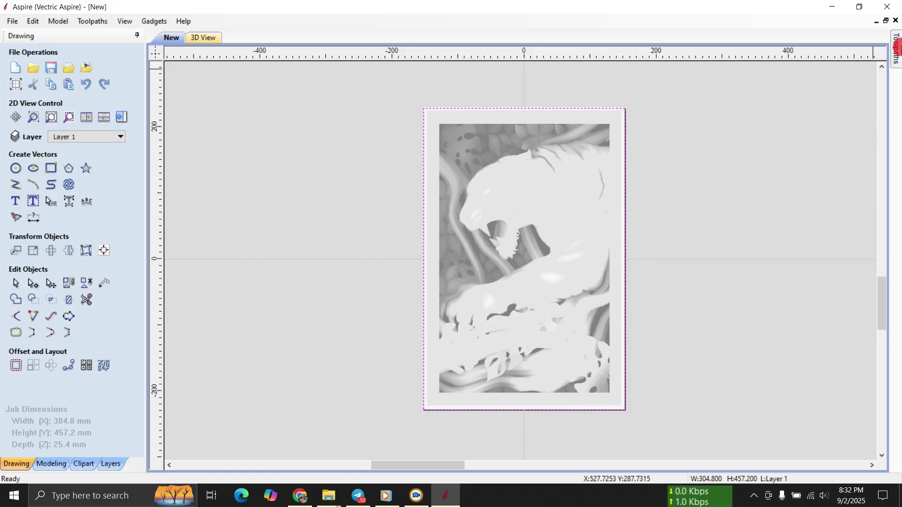
pyautogui.click(896, 50)
pyautogui.click(742, 161)
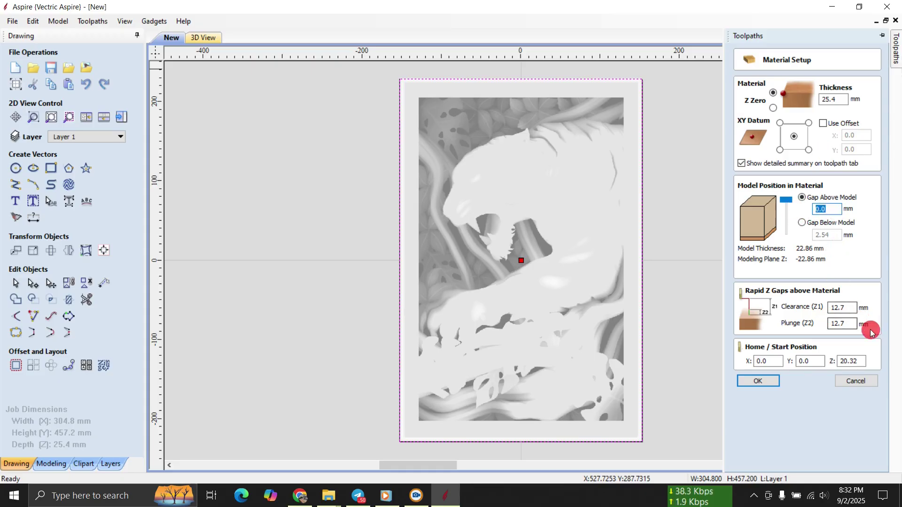
pyautogui.click(756, 381)
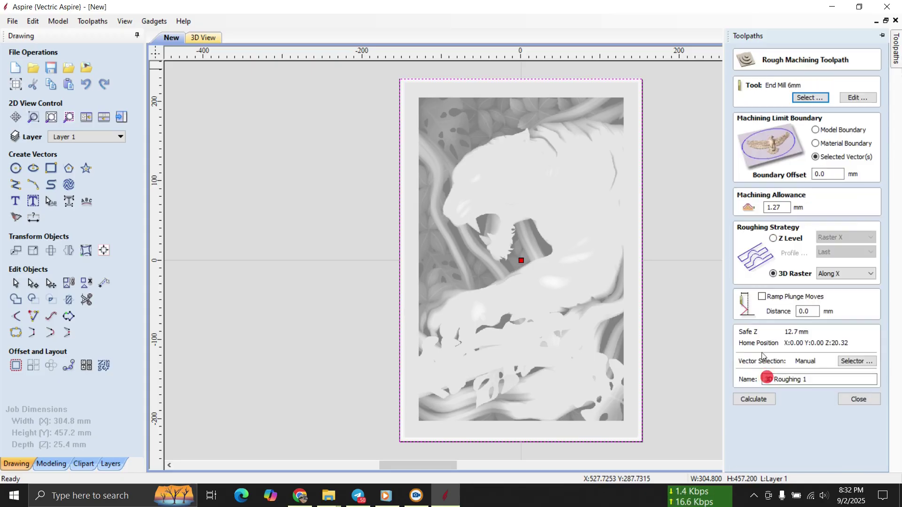
# Check the 6 mm end mill's diameter and 5.0 mm pass depth, and calculate the 3D Roughing 1 toolpath along X.
pyautogui.click(850, 98)
pyautogui.click(427, 213)
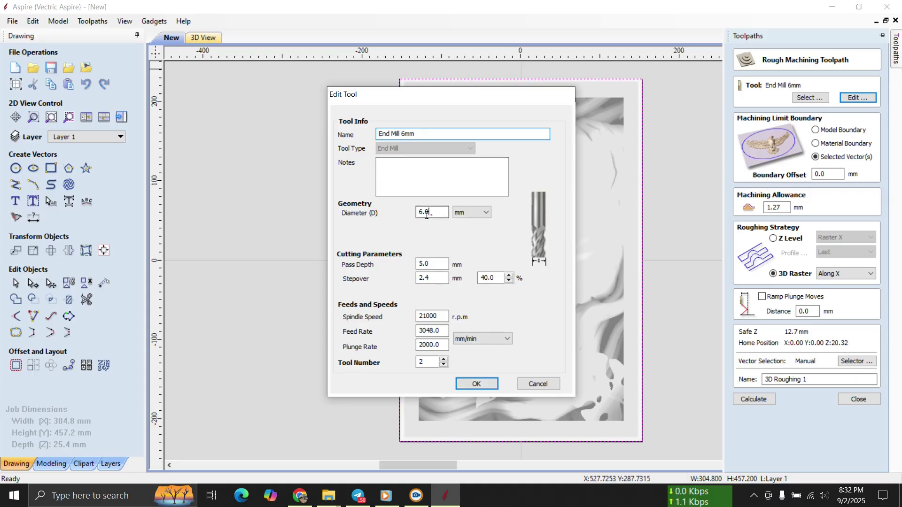
pyautogui.click(431, 265)
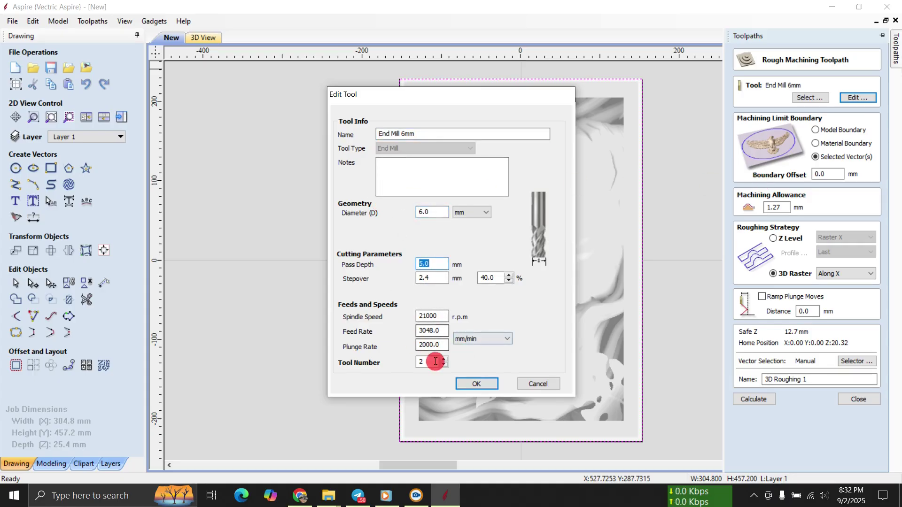
pyautogui.click(485, 386)
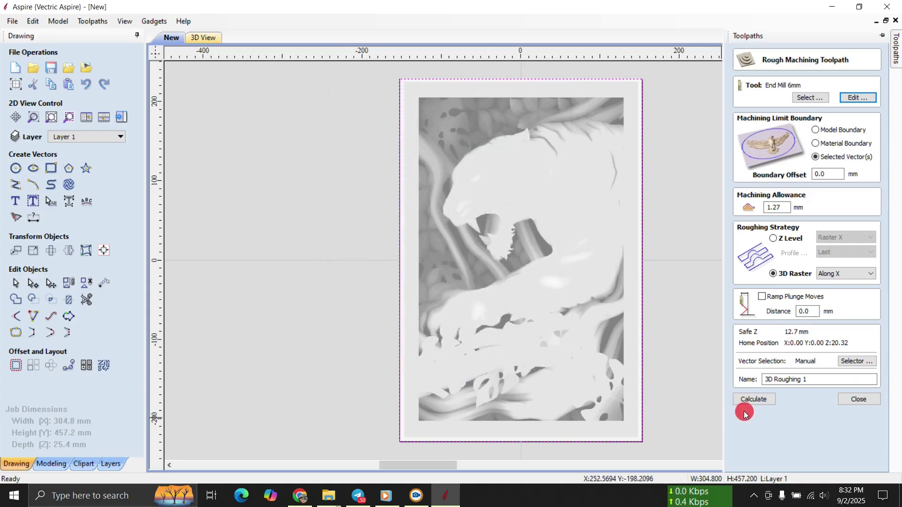
pyautogui.click(744, 409)
pyautogui.click(425, 271)
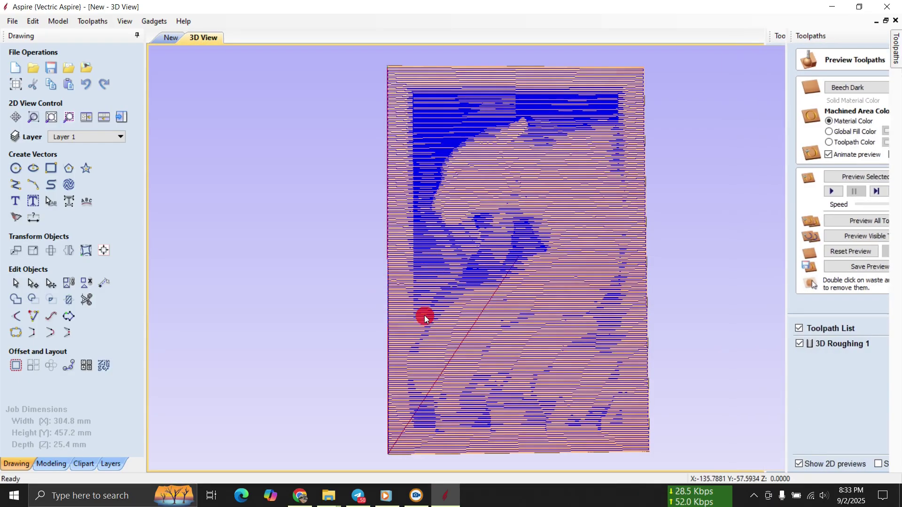
# Simulate the 3D Roughing 1 toolpath, inspect the rough-cut relief and close the preview.
pyautogui.moveTo(424, 315); pyautogui.dragTo(556, 294)
pyautogui.moveTo(894, 80)
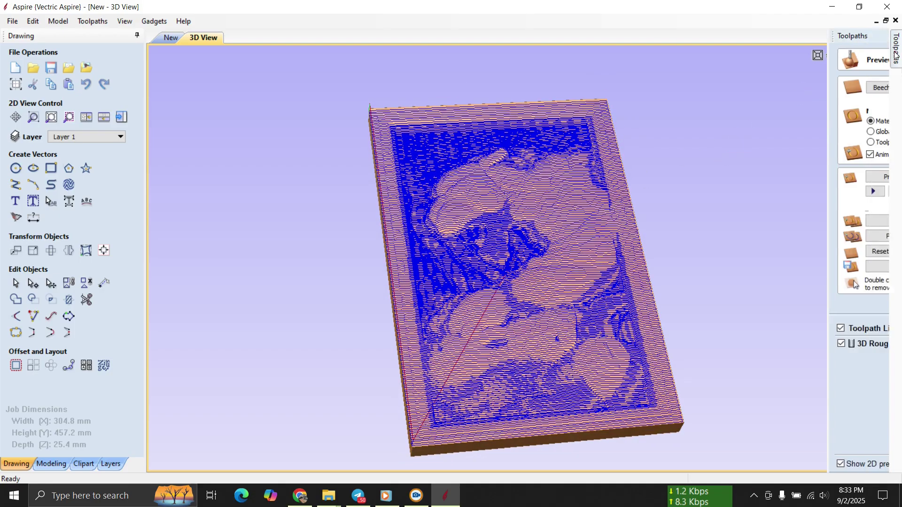
pyautogui.click(771, 191)
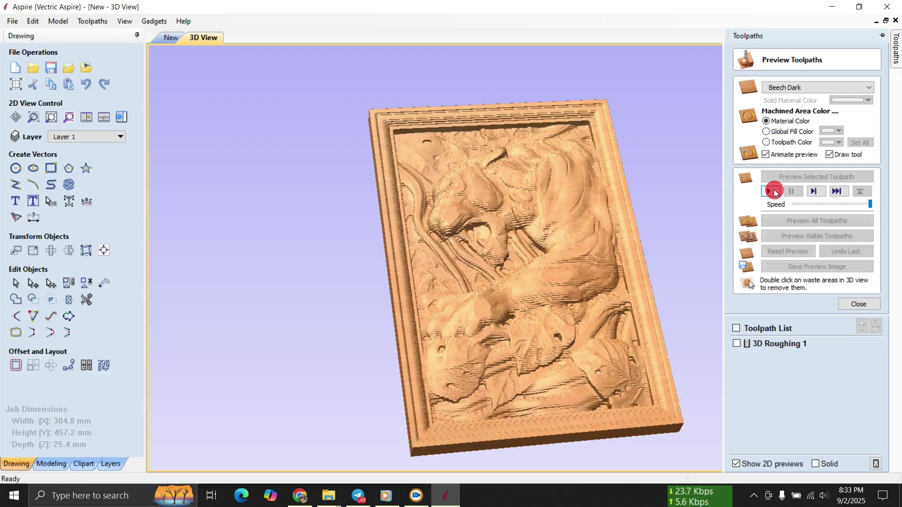
pyautogui.moveTo(598, 254); pyautogui.dragTo(583, 227)
pyautogui.click(882, 117)
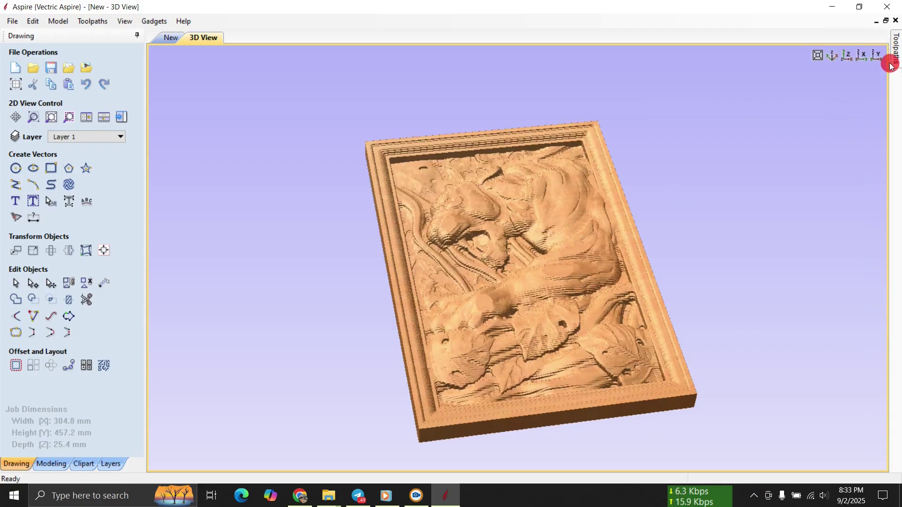
pyautogui.click(897, 49)
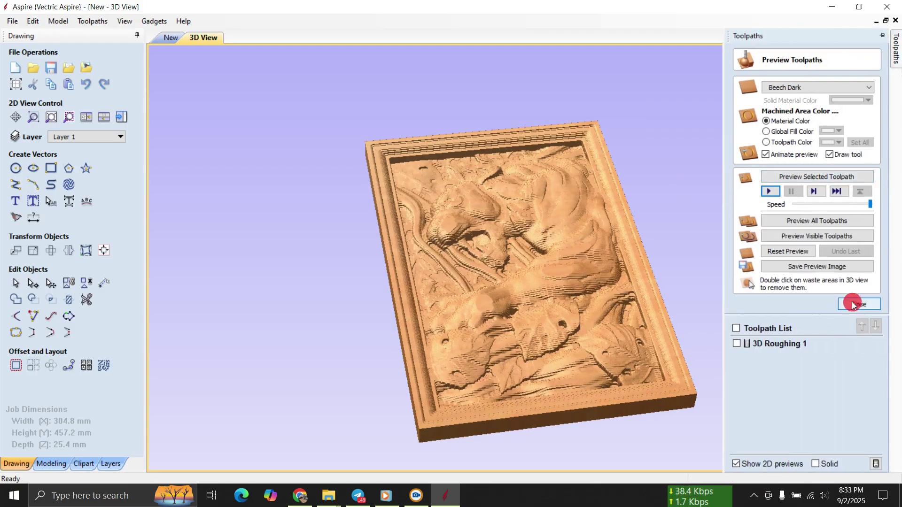
pyautogui.click(854, 303)
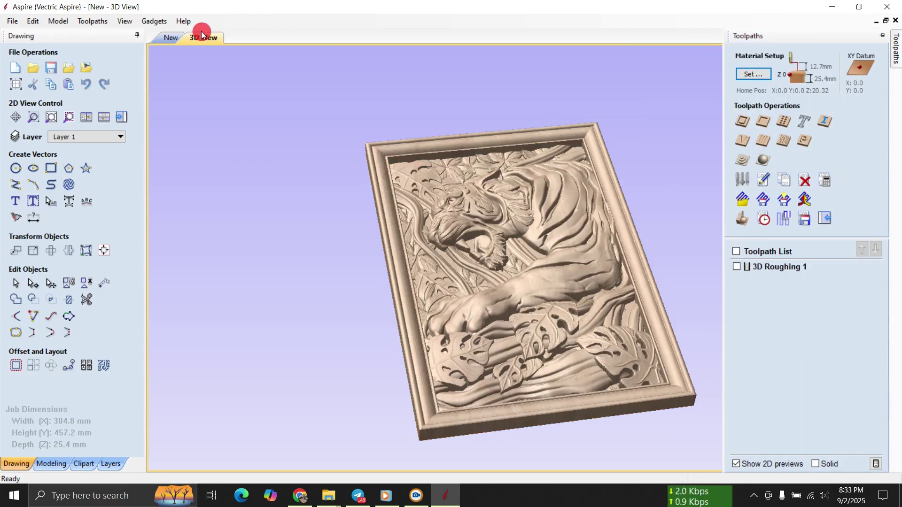
# Calculate a raster 3D finishing toolpath within the border vector using the 6.0 mm tapered ball nose with 1.0 mm tip radius.
pyautogui.click(170, 37)
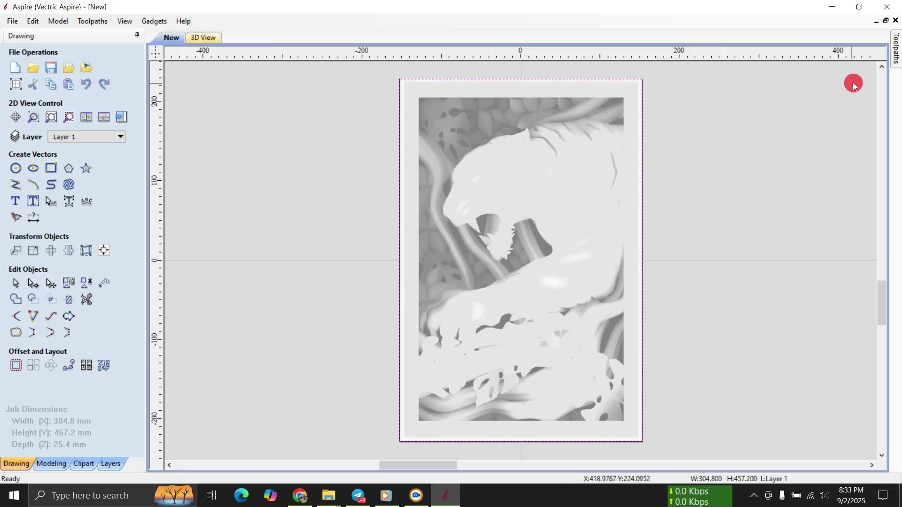
pyautogui.click(898, 49)
pyautogui.click(763, 165)
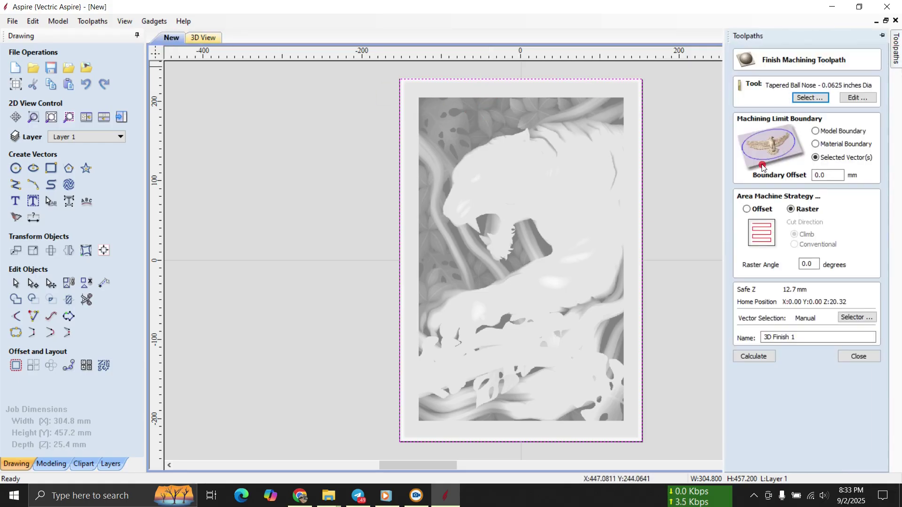
pyautogui.click(859, 97)
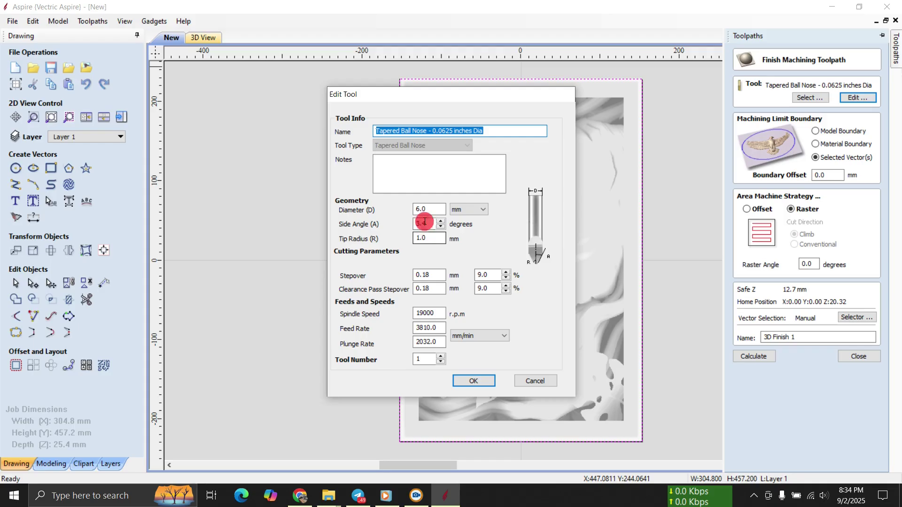
pyautogui.doubleClick(414, 211)
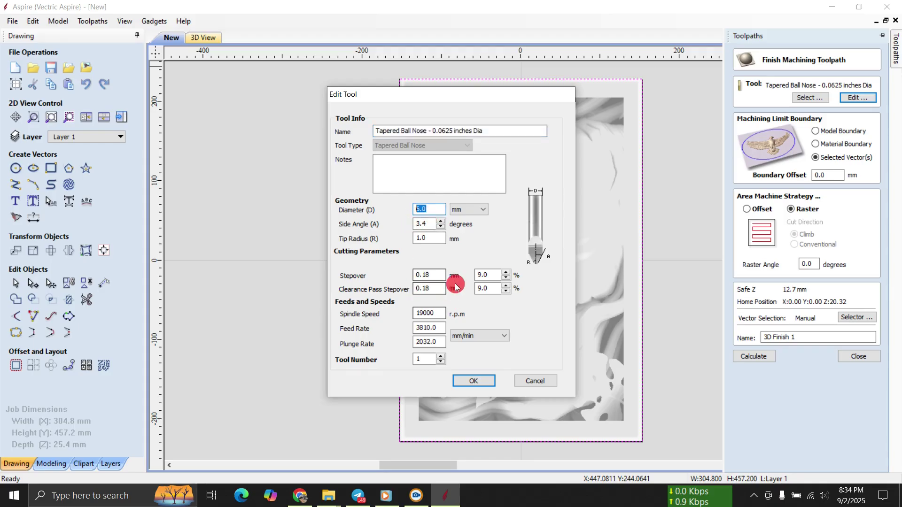
pyautogui.click(474, 381)
pyautogui.click(749, 356)
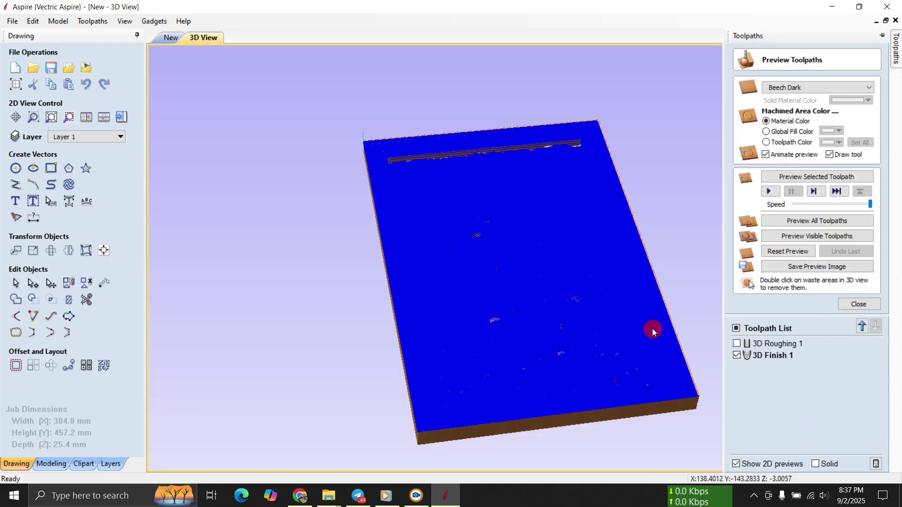
# Simulate the 3D Finish 1 toolpath and inspect the finished tiger relief up close.
pyautogui.moveTo(653, 332)
pyautogui.mouseDown()
pyautogui.moveTo(616, 232)
pyautogui.moveTo(616, 282)
pyautogui.moveTo(885, 124)
pyautogui.mouseUp()
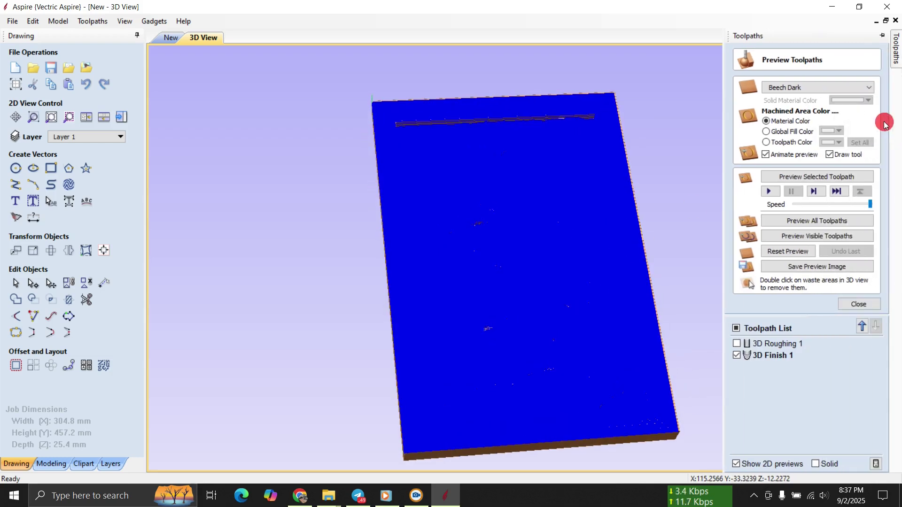
pyautogui.click(769, 191)
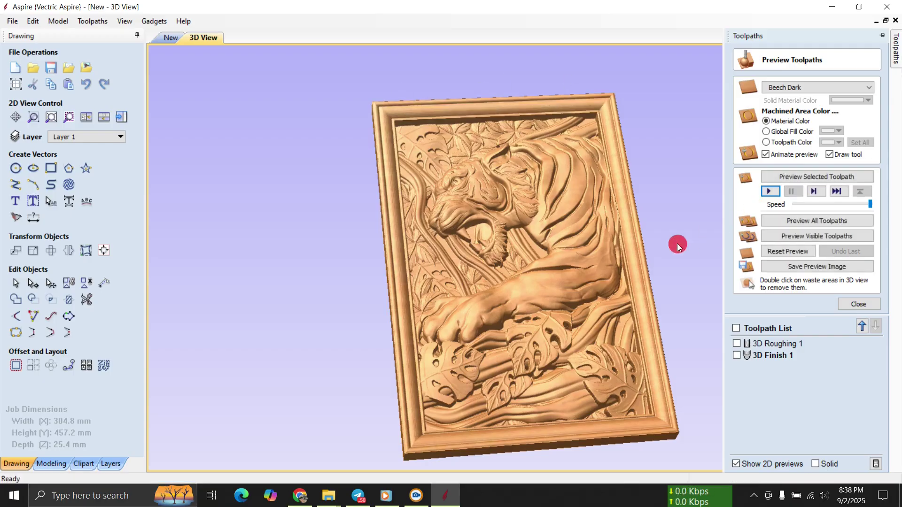
pyautogui.moveTo(606, 229); pyautogui.dragTo(582, 288)
pyautogui.scroll(3, 582, 288)
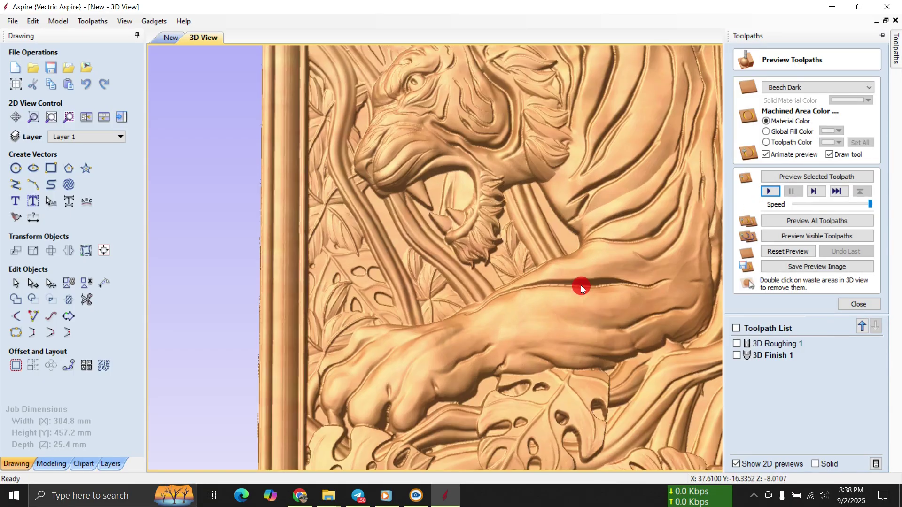
# Inspect the finished tiger relief as a whole from different angles and close the toolpath preview.
pyautogui.moveTo(644, 299); pyautogui.dragTo(558, 336)
pyautogui.scroll(-3, 559, 326)
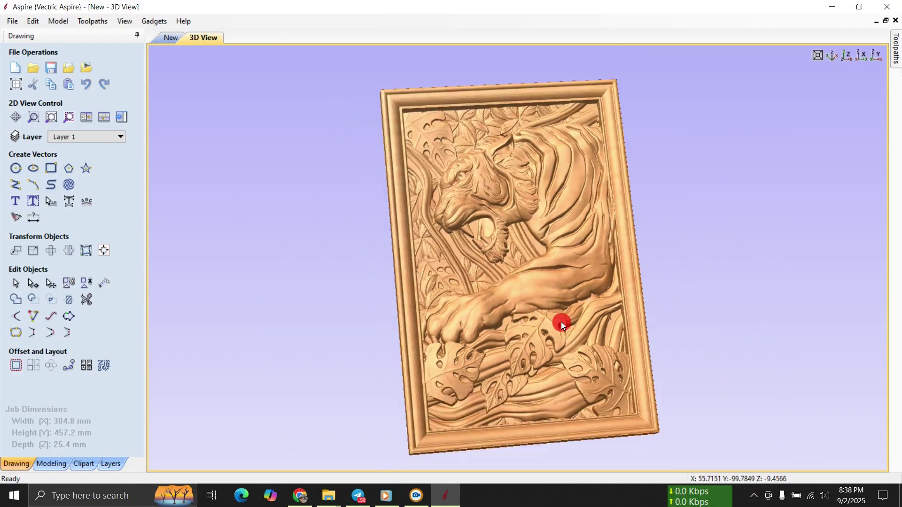
pyautogui.moveTo(620, 285); pyautogui.dragTo(587, 263)
pyautogui.click(896, 52)
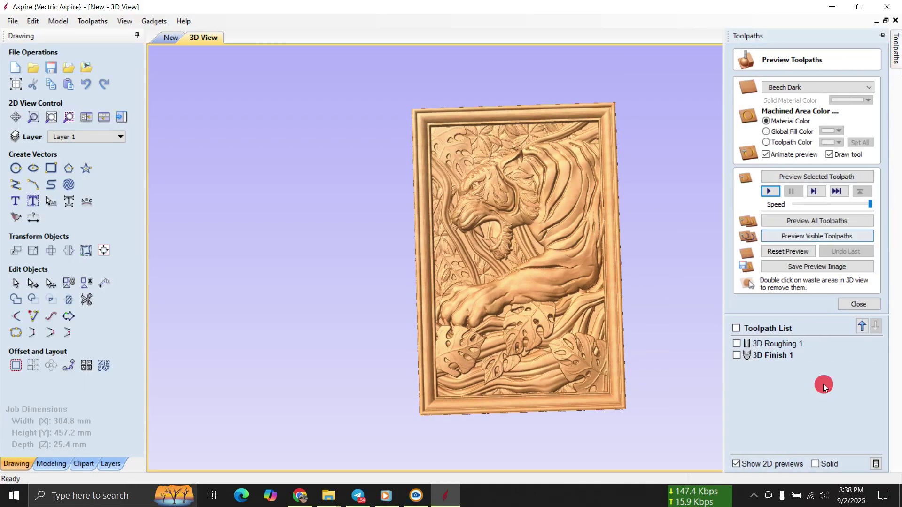
pyautogui.click(847, 307)
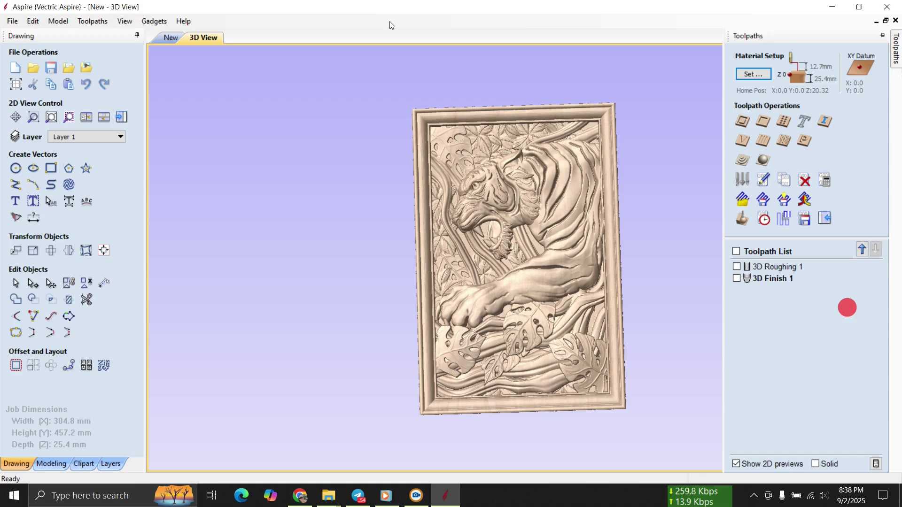
# Start an outside 2D profile toolpath on the border vector with a 33 mm cut depth, and check the 4 mm end mill's settings.
pyautogui.click(178, 36)
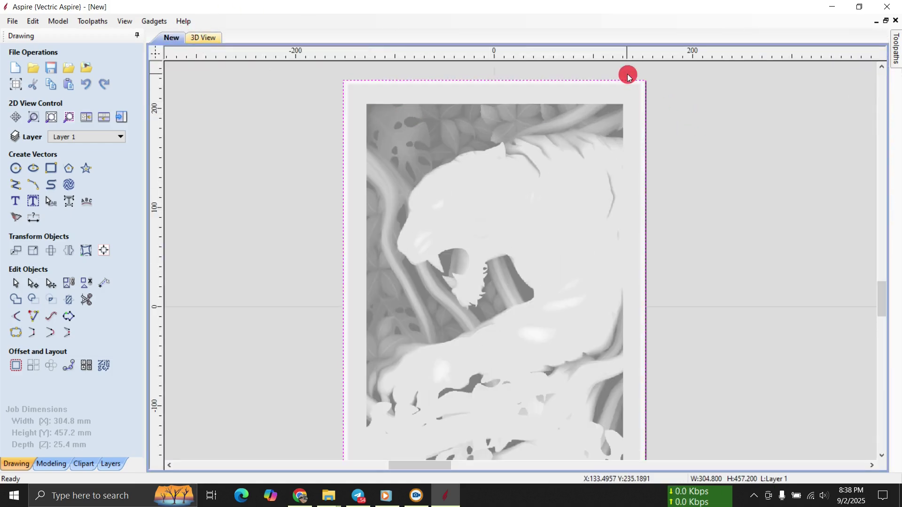
pyautogui.click(897, 44)
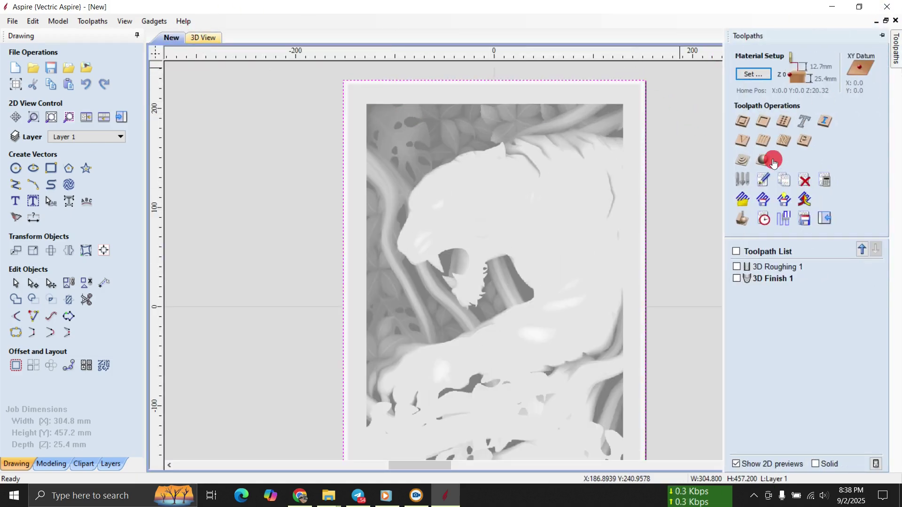
pyautogui.click(743, 123)
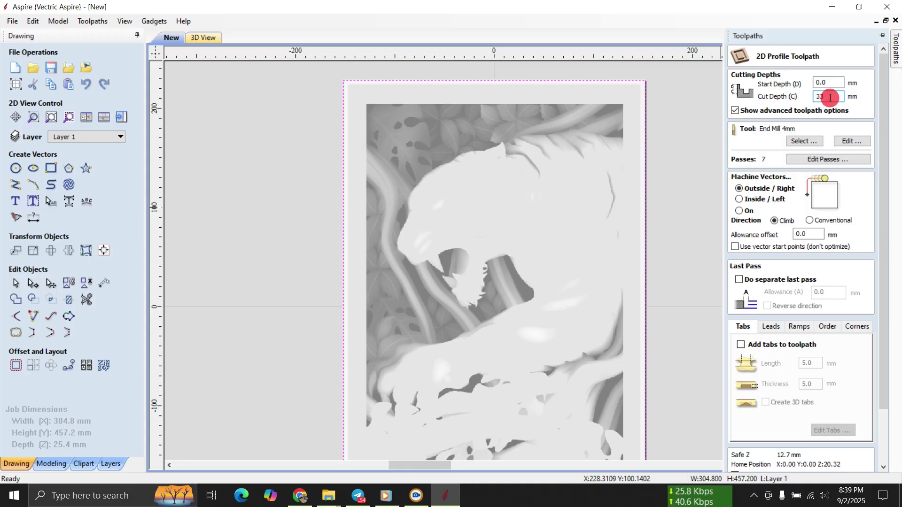
pyautogui.click(854, 141)
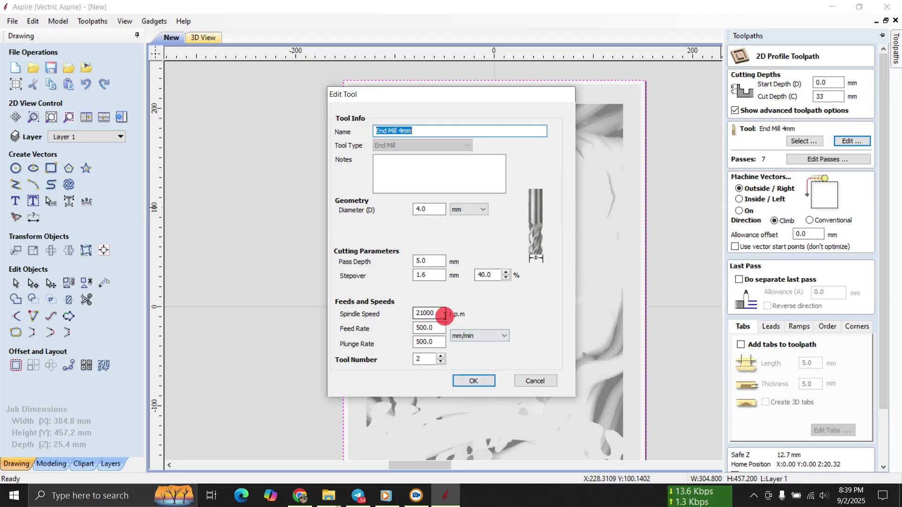
pyautogui.click(429, 328)
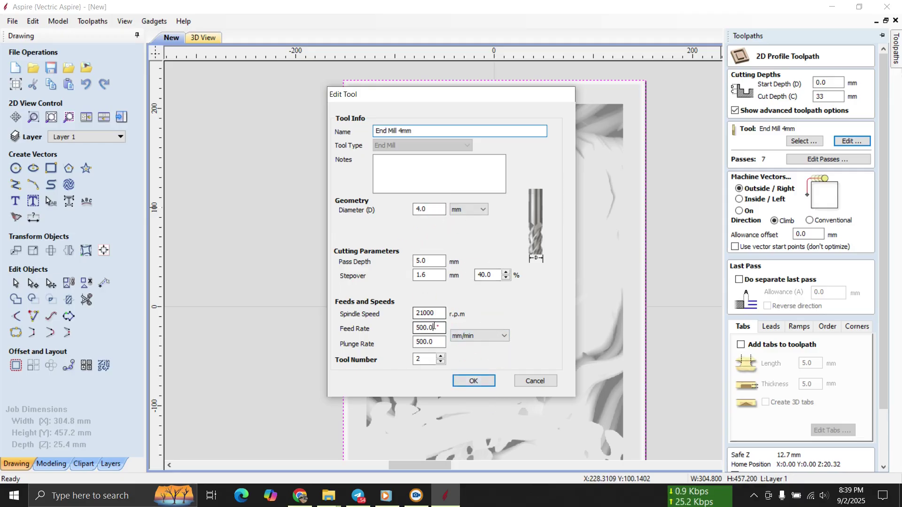
pyautogui.click(469, 379)
# Enable tabs for the profile toolpath and place four on the border vector, two along its upper edge and two along its lower edge.
pyautogui.click(741, 345)
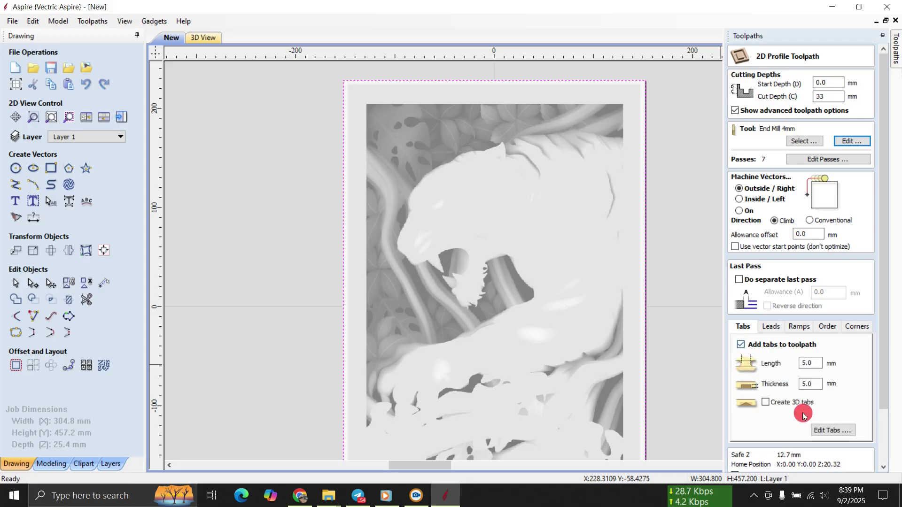
pyautogui.click(833, 430)
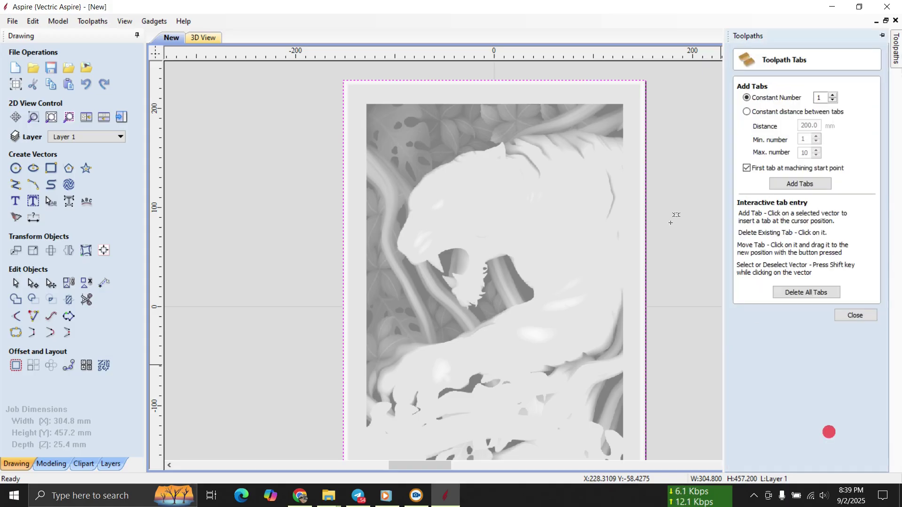
pyautogui.click(387, 80)
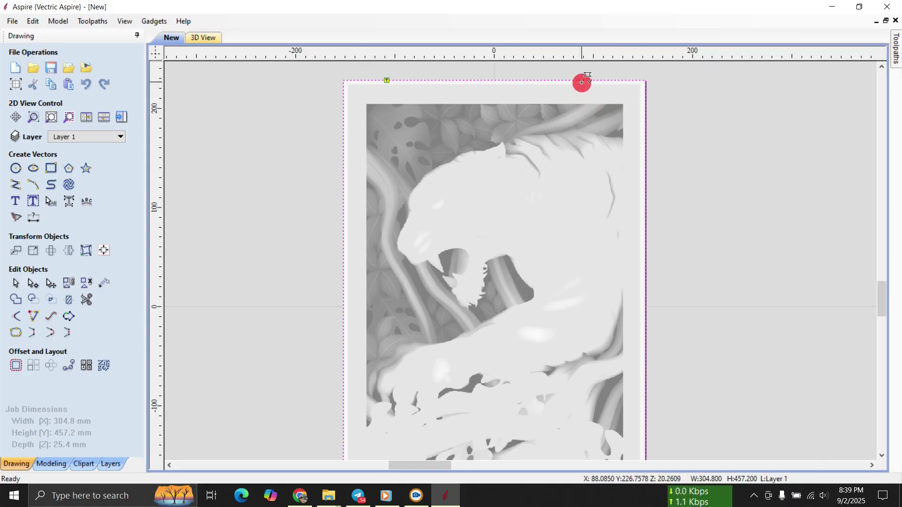
pyautogui.click(581, 83)
pyautogui.scroll(-3, 581, 83)
pyautogui.scroll(4, 506, 273)
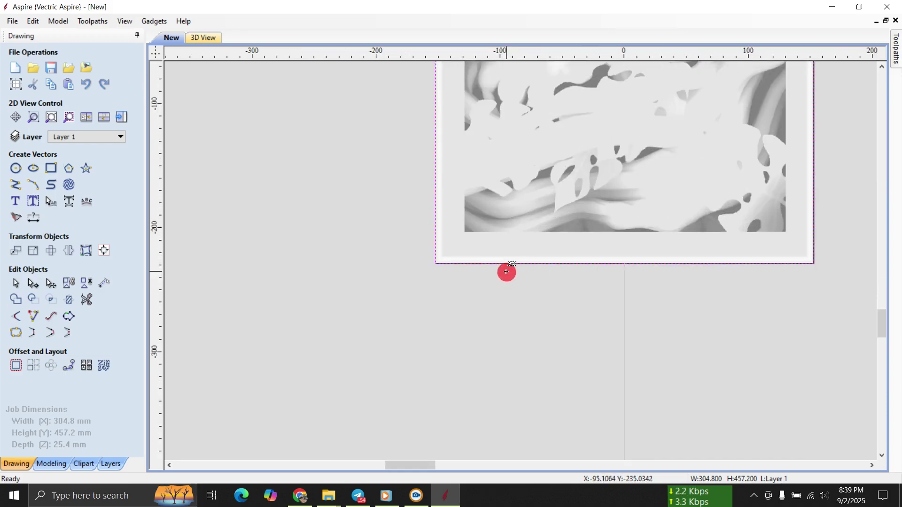
pyautogui.click(485, 264)
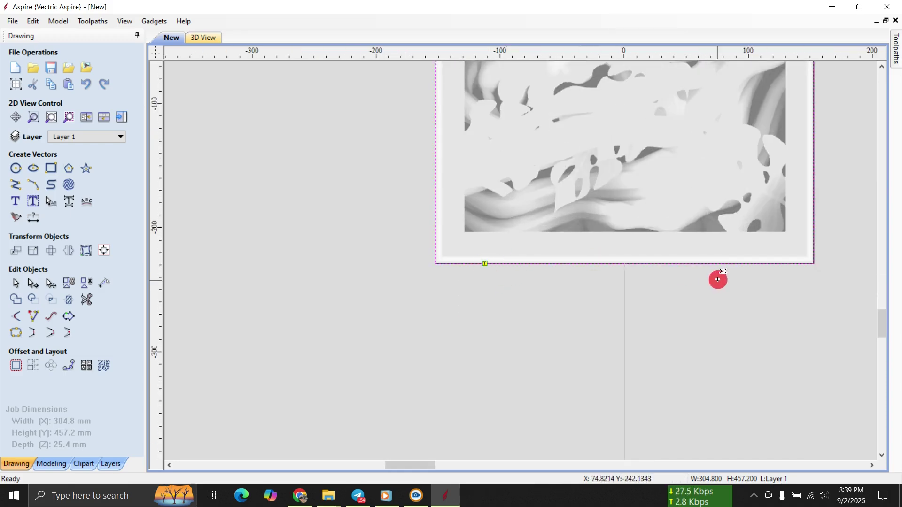
pyautogui.click(759, 264)
pyautogui.scroll(-4, 467, 383)
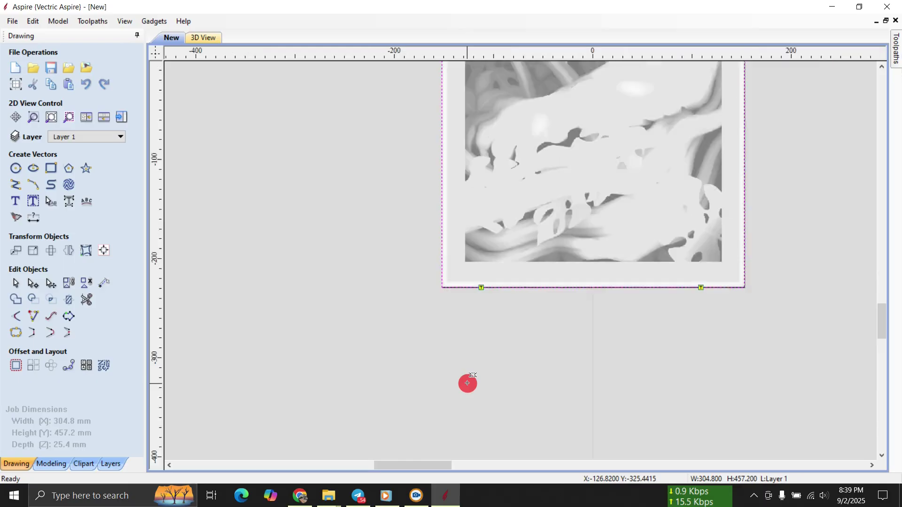
pyautogui.moveTo(896, 57)
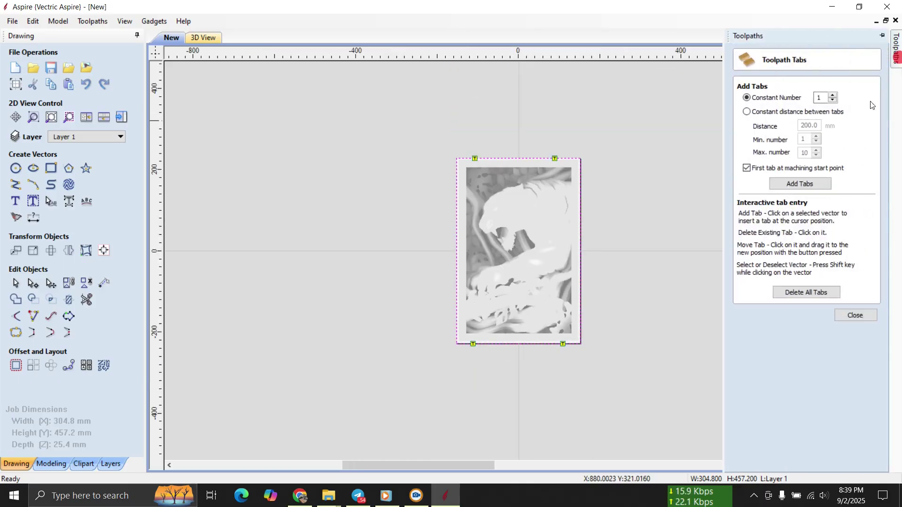
pyautogui.click(853, 314)
# Calculate the Profile 1 toolpath around the border and simulate its cut.
pyautogui.scroll(-3, 784, 393)
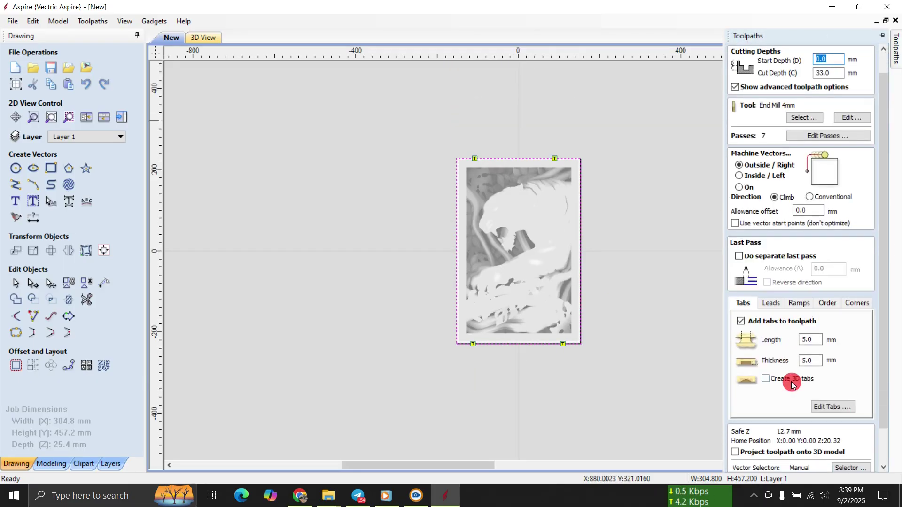
pyautogui.click(747, 464)
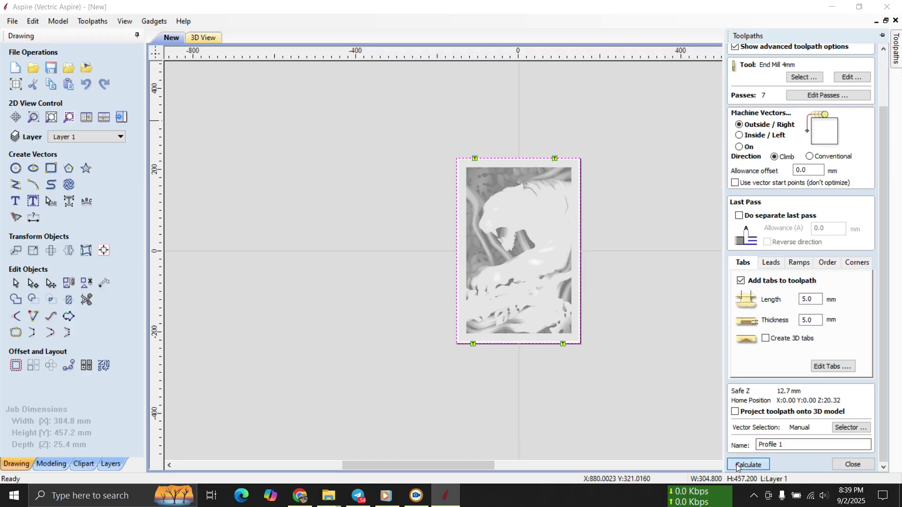
pyautogui.click(424, 315)
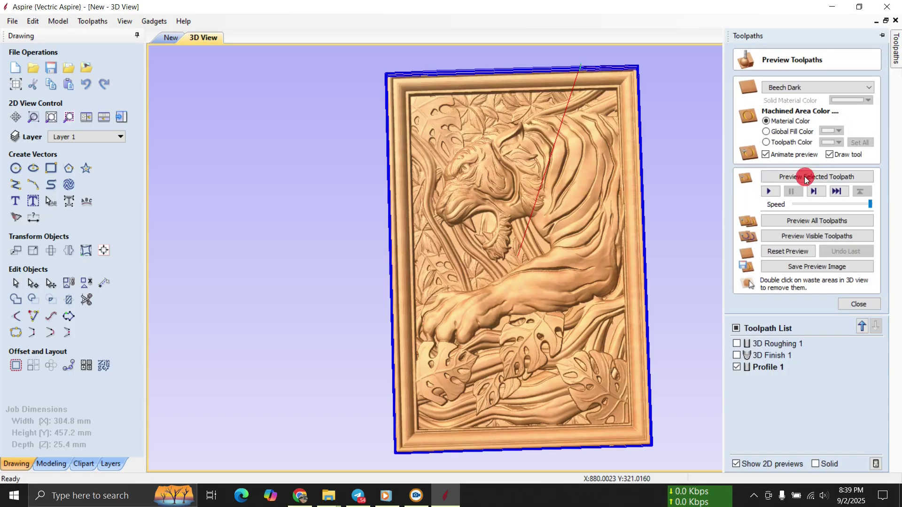
pyautogui.click(769, 191)
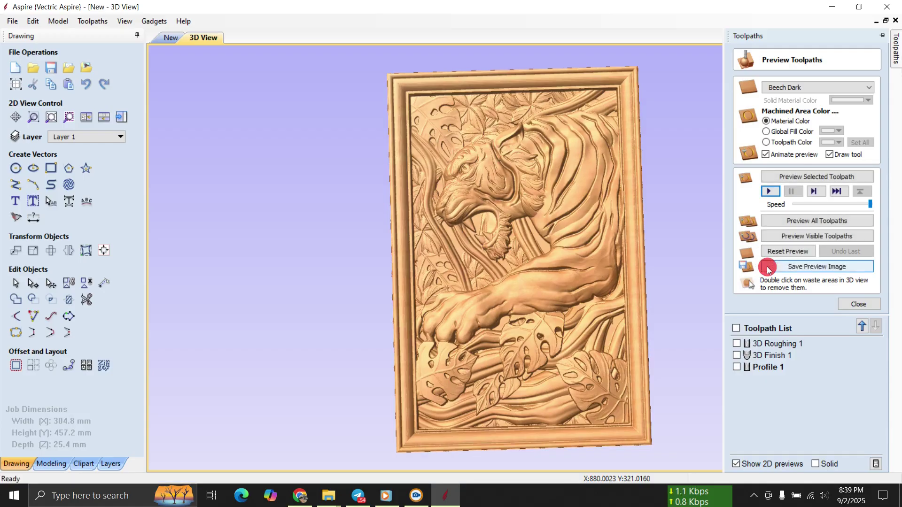
# Rename the Profile 1 toolpath as "outside cut" and close the toolpath preview.
pyautogui.rightClick(765, 370)
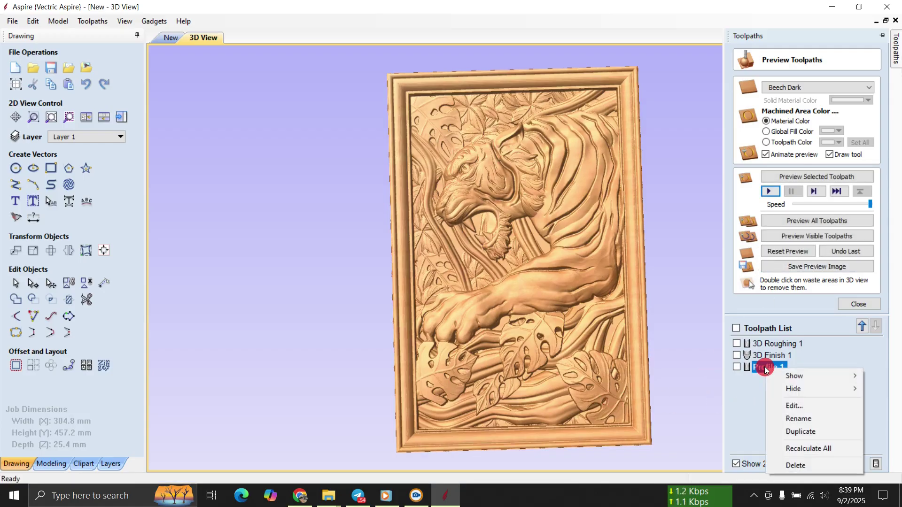
pyautogui.click(788, 419)
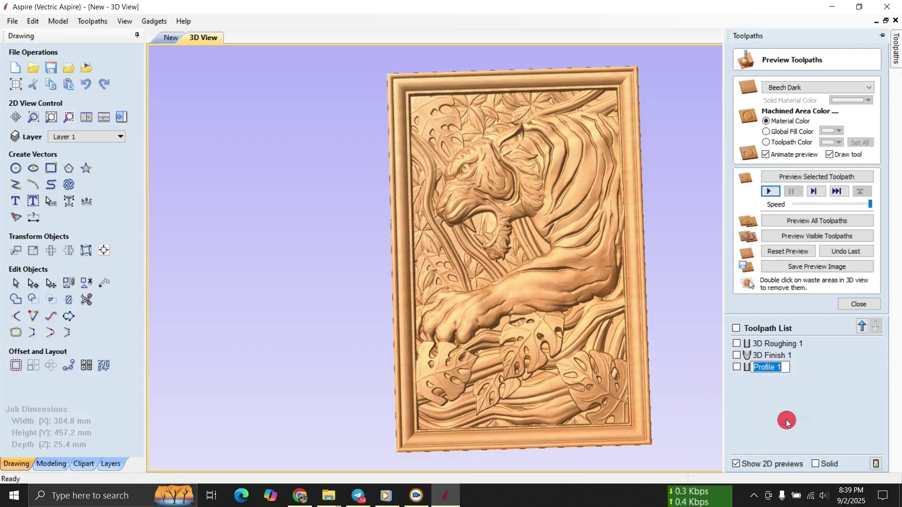
pyautogui.write('o')
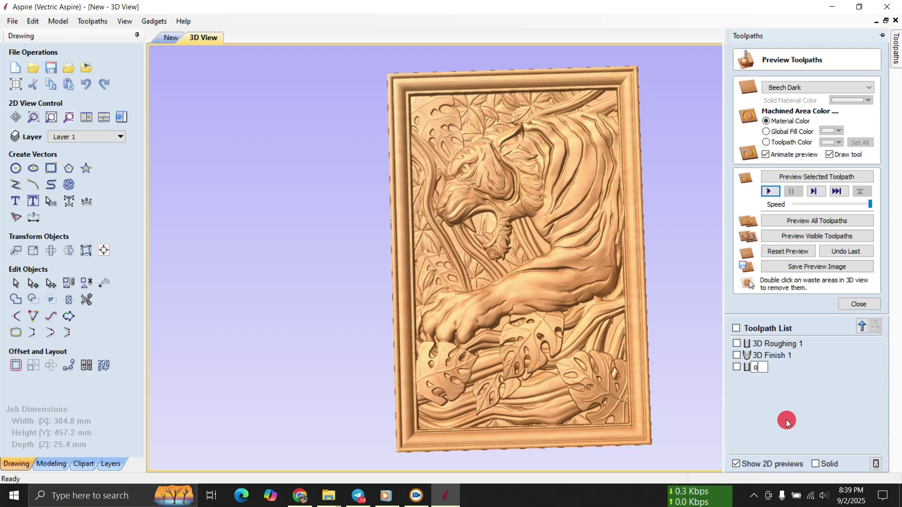
pyautogui.write('utside cut')
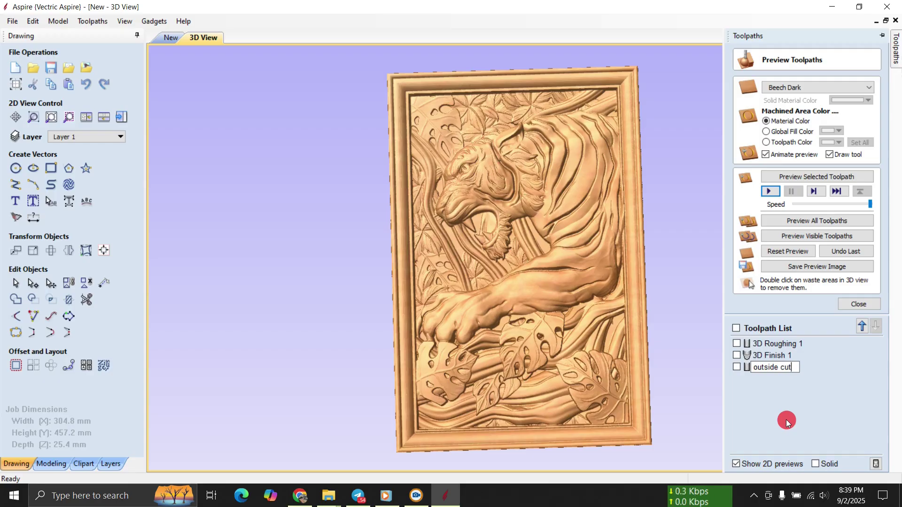
pyautogui.click(786, 420)
pyautogui.click(855, 314)
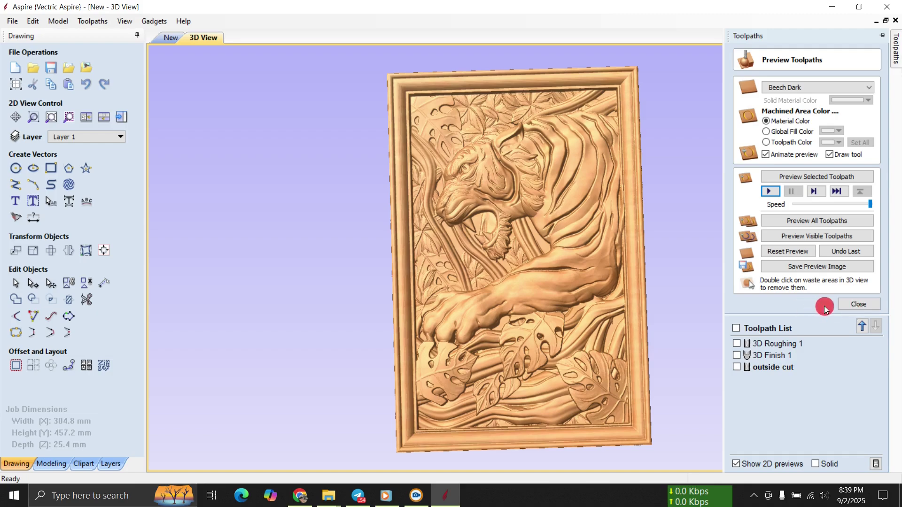
# Save the outside cut toolpath as outside cut.nc in the Tiger folder using the NC-Easy post processor.
pyautogui.click(765, 292)
pyautogui.click(805, 218)
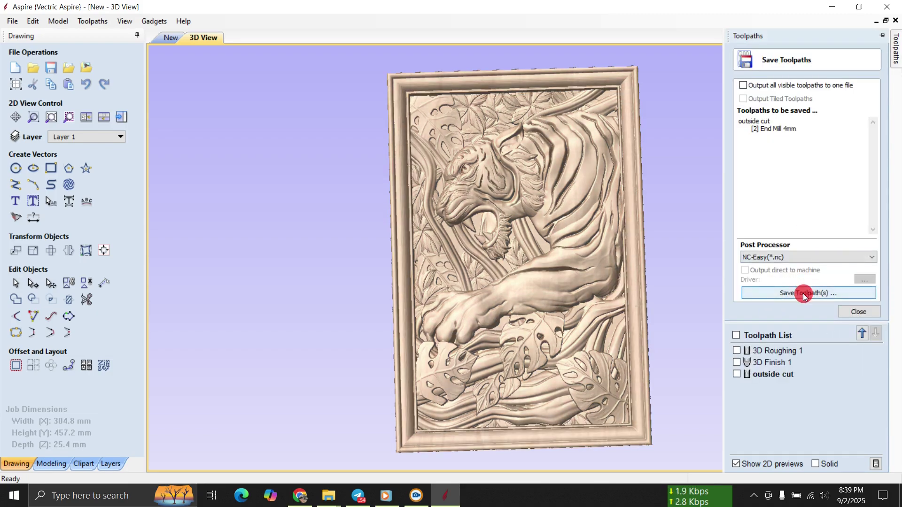
pyautogui.click(803, 294)
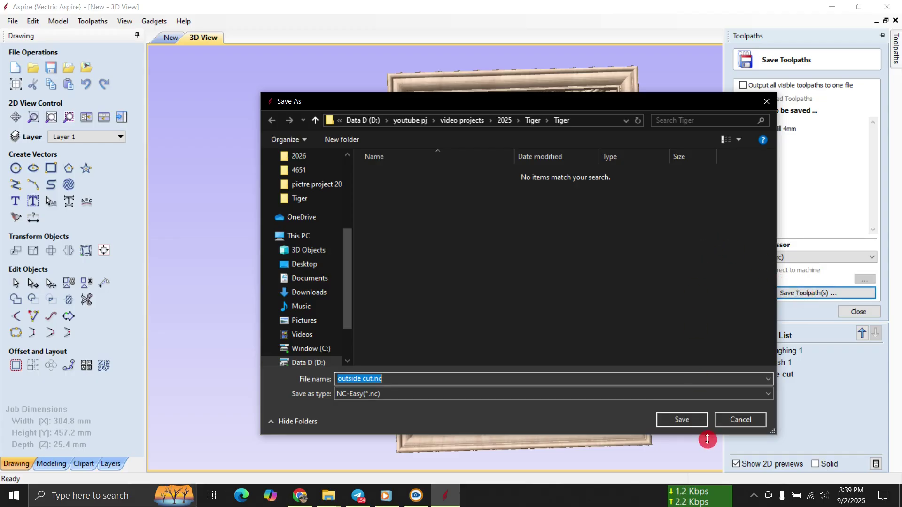
pyautogui.click(684, 419)
# Save the 3D Roughing 1 and 3D Finish 1 toolpaths as separate NC-Easy files in the Tiger folder.
pyautogui.click(793, 351)
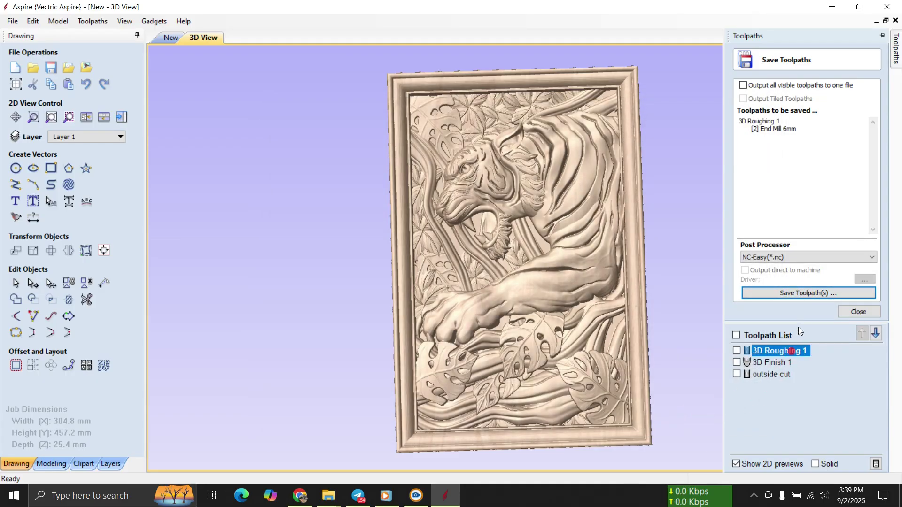
pyautogui.click(803, 294)
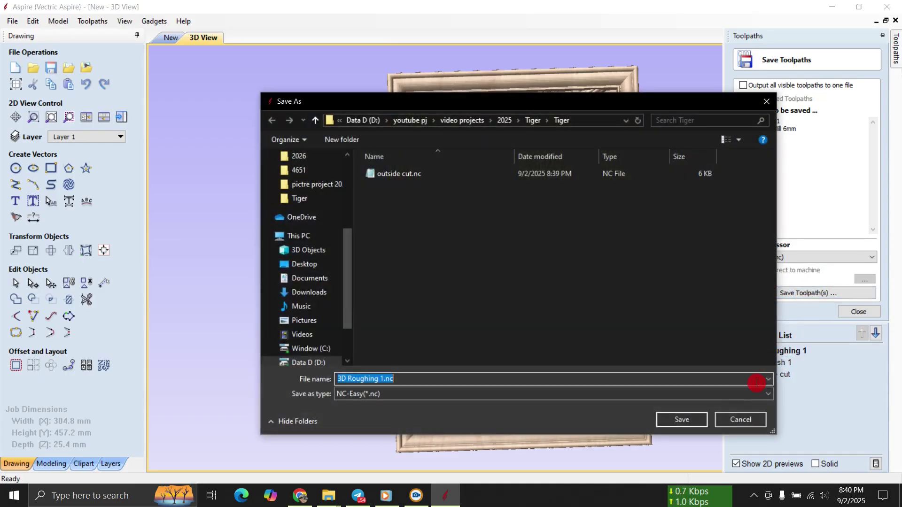
pyautogui.click(687, 419)
pyautogui.click(771, 363)
pyautogui.click(804, 293)
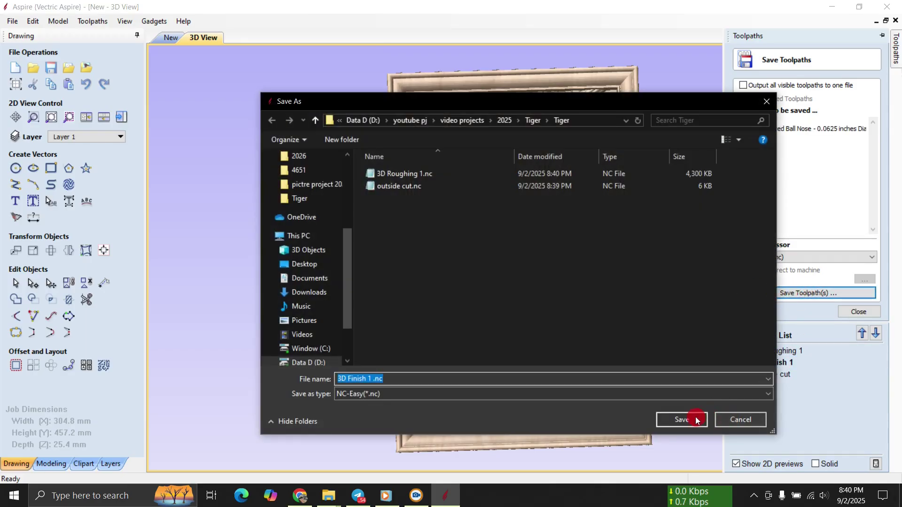
pyautogui.click(697, 420)
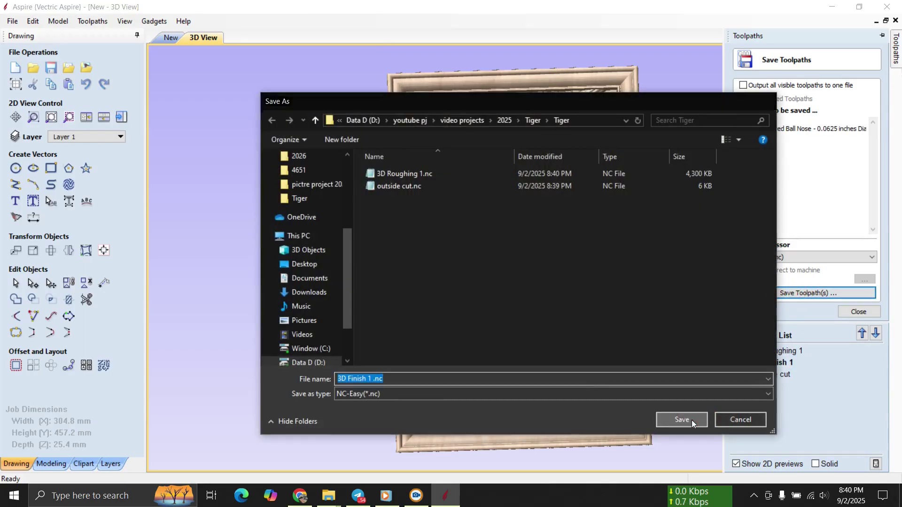
# Save the project in the Tiger folder as "Tiger Final" in Aspire's crv3d format.
pyautogui.click(10, 21)
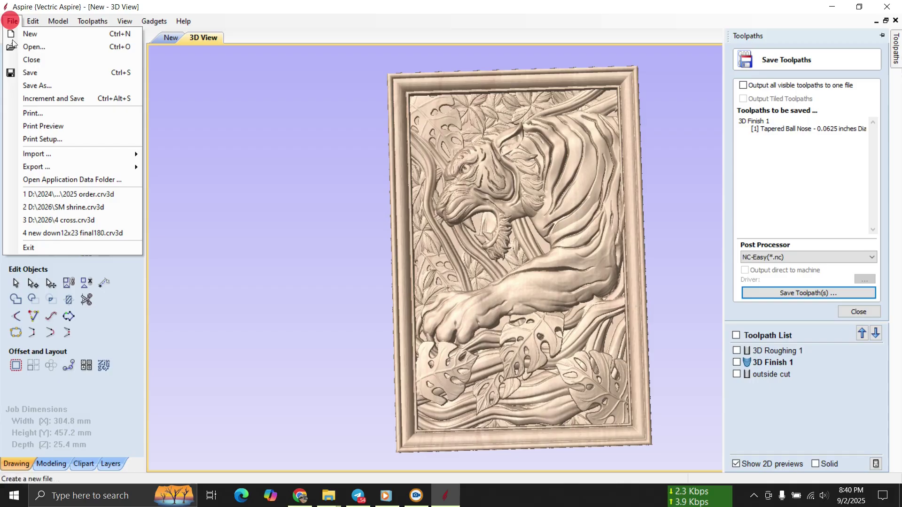
pyautogui.click(29, 85)
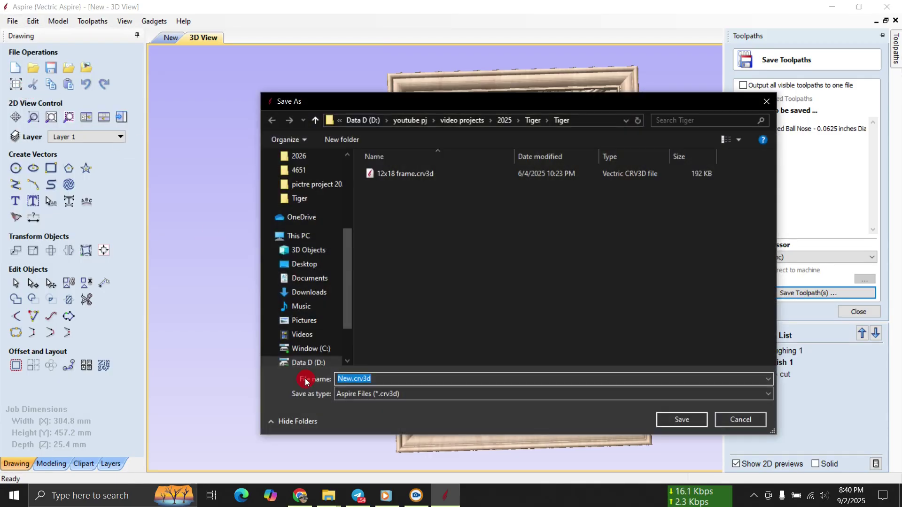
pyautogui.write('Ti')
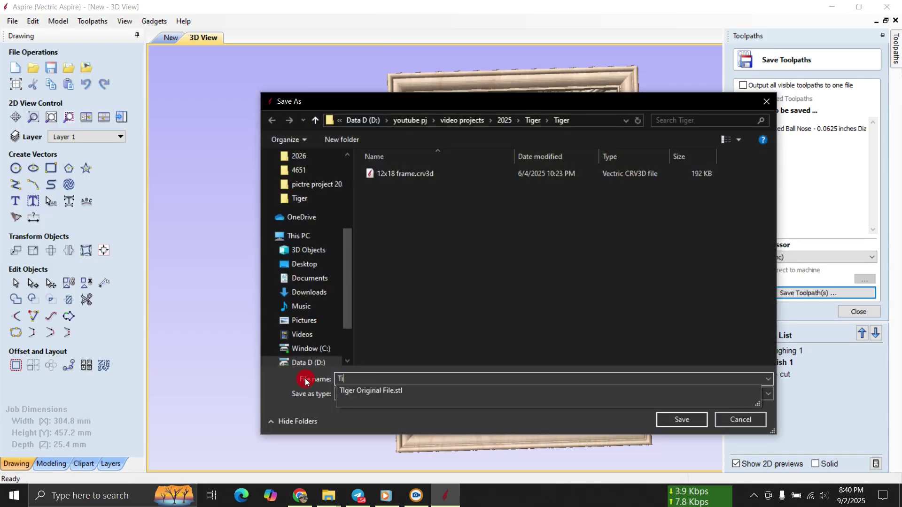
pyautogui.write('ger Final')
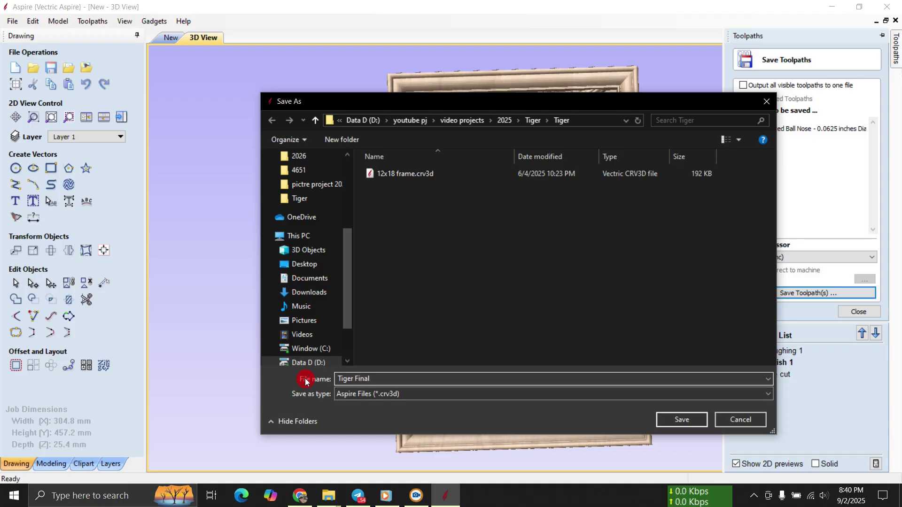
pyautogui.click(672, 425)
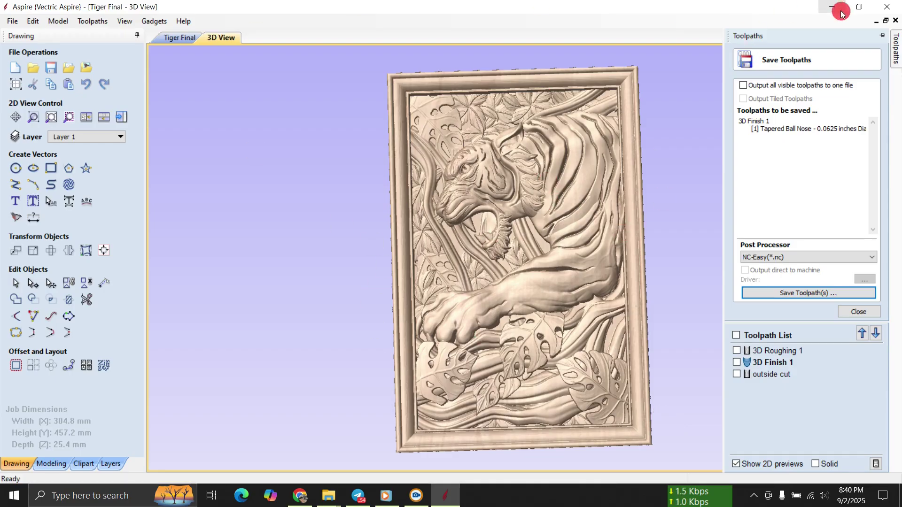
# Switch to the Tiger folder in File Explorer and refresh it to check the saved toolpath and project files.
pyautogui.click(879, 7)
pyautogui.rightClick(633, 138)
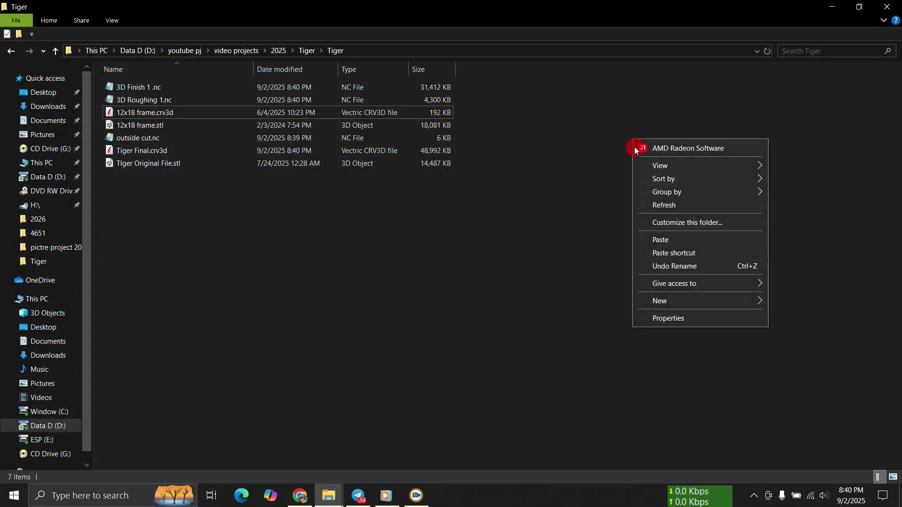
pyautogui.click(647, 205)
pyautogui.rightClick(647, 204)
pyautogui.click(668, 266)
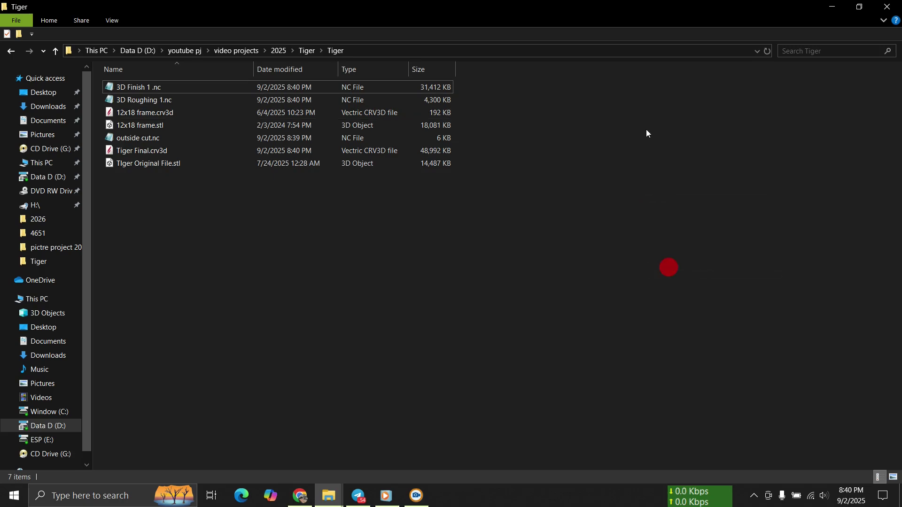
pyautogui.rightClick(647, 130)
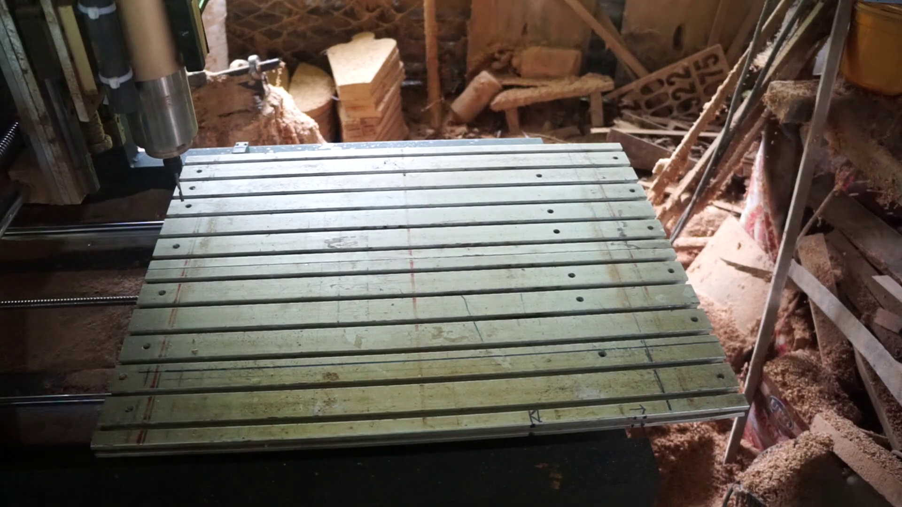